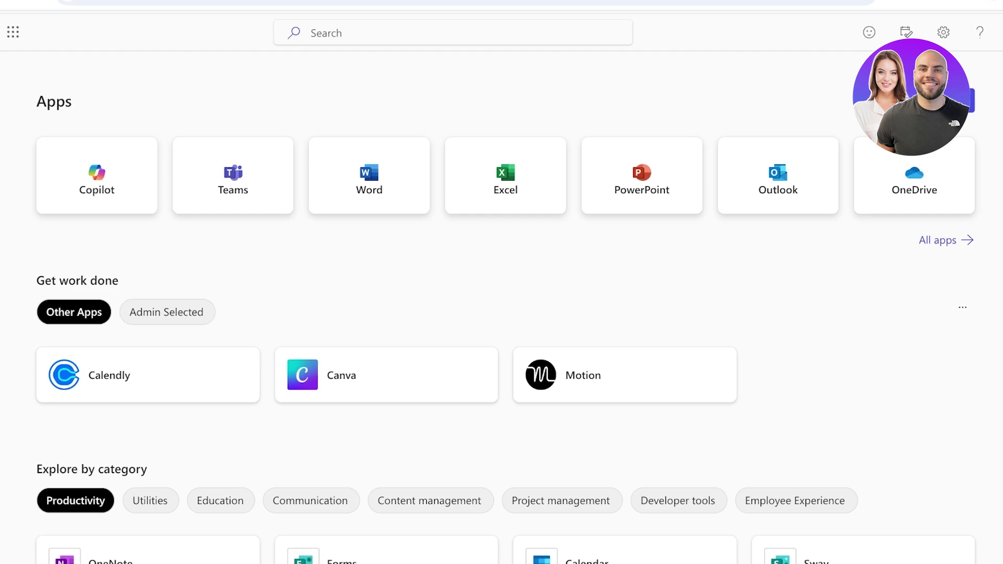
- In Microsoft Teams, delete the post about this year's clay batch from the General channel and dismiss the desktop notifications banner
{"action": "left_click", "coordinate": [13, 32]}
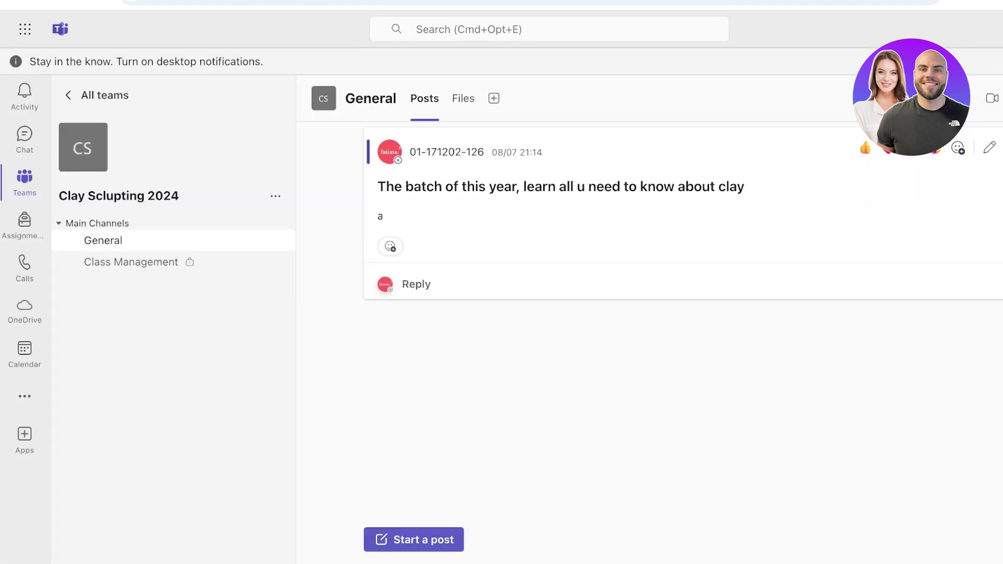
{"action": "left_click", "coordinate": [916, 148]}
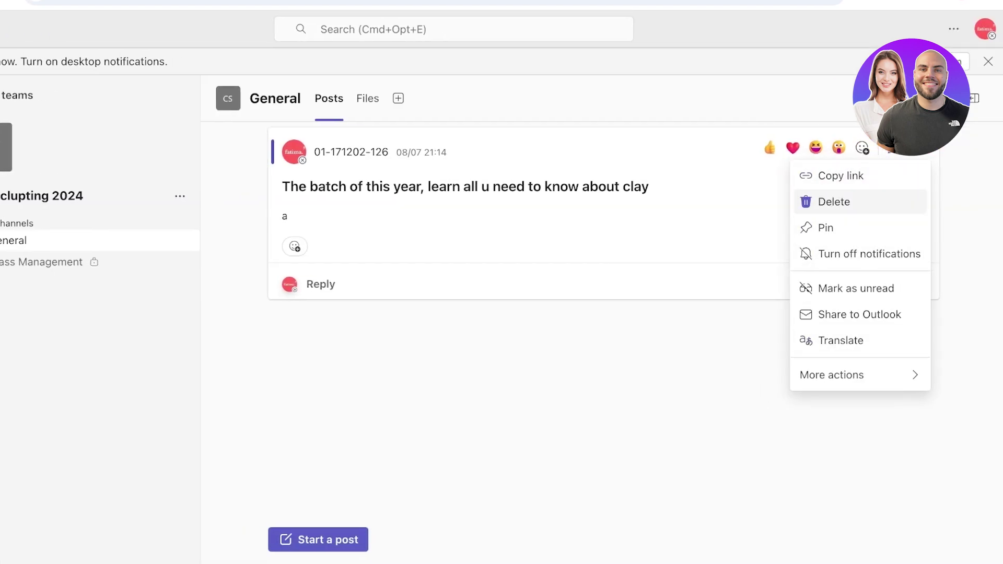
{"action": "left_click", "coordinate": [833, 201]}
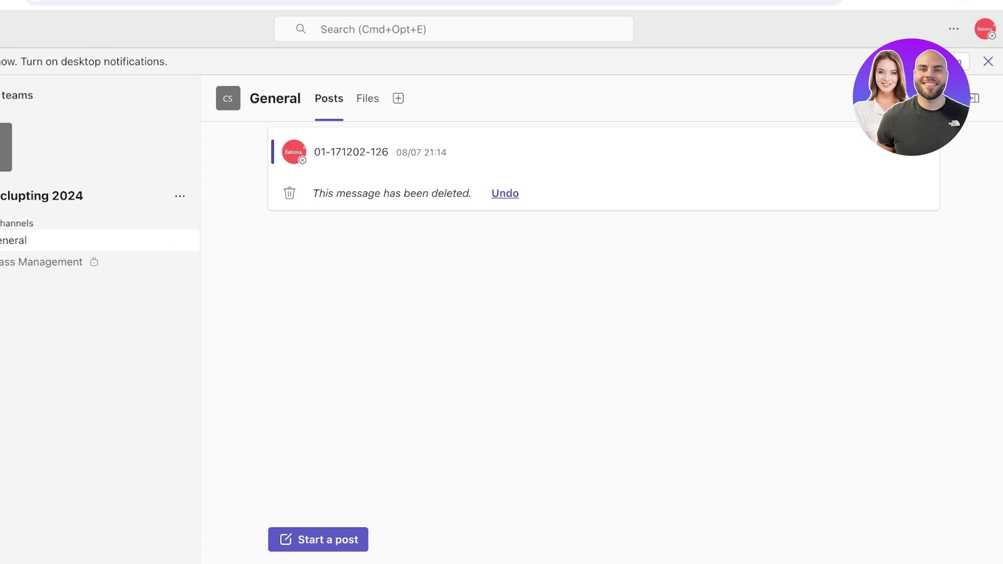
{"action": "left_click", "coordinate": [988, 61]}
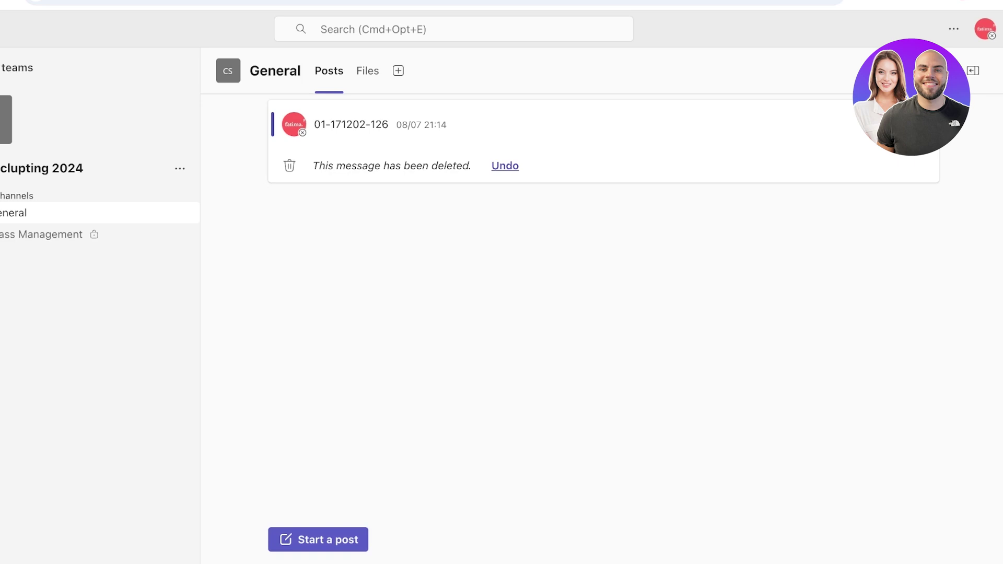
- Look through the list of additional apps available in Teams and close it
{"action": "left_click", "coordinate": [18, 368]}
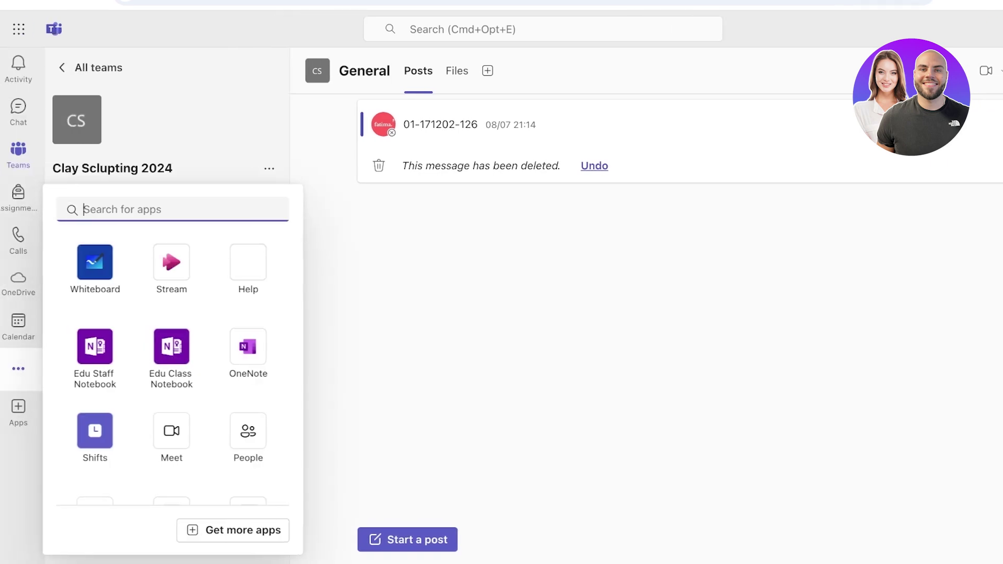
{"action": "scroll", "coordinate": [173, 412], "scroll_direction": "down", "scroll_amount": 10}
{"action": "scroll", "coordinate": [172, 412], "scroll_direction": "up", "scroll_amount": 10}
{"action": "left_click", "coordinate": [18, 369]}
{"action": "left_click", "coordinate": [18, 368]}
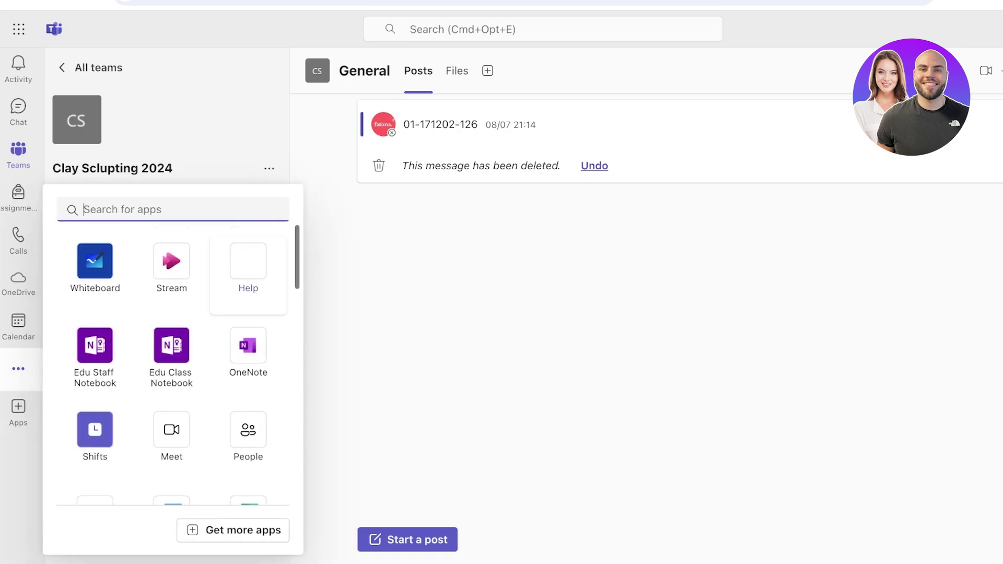
{"action": "scroll", "coordinate": [248, 277], "scroll_direction": "down", "scroll_amount": 4}
{"action": "scroll", "coordinate": [172, 360], "scroll_direction": "down", "scroll_amount": 3}
{"action": "key", "text": "Escape"}
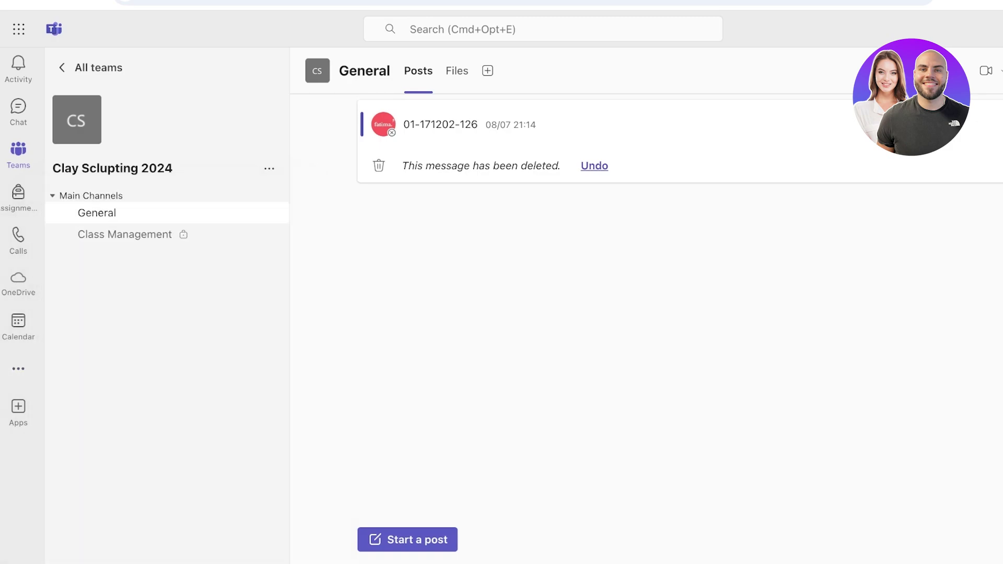
- Search the Teams app store for "planner" and add and open Microsoft's Planner app
{"action": "left_click", "coordinate": [18, 410]}
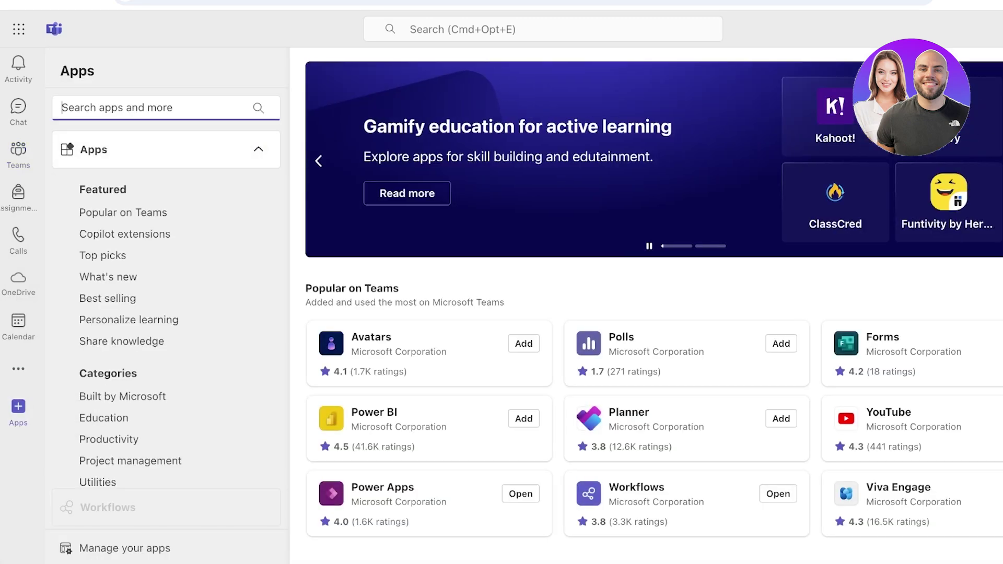
{"action": "type", "text": "planner"}
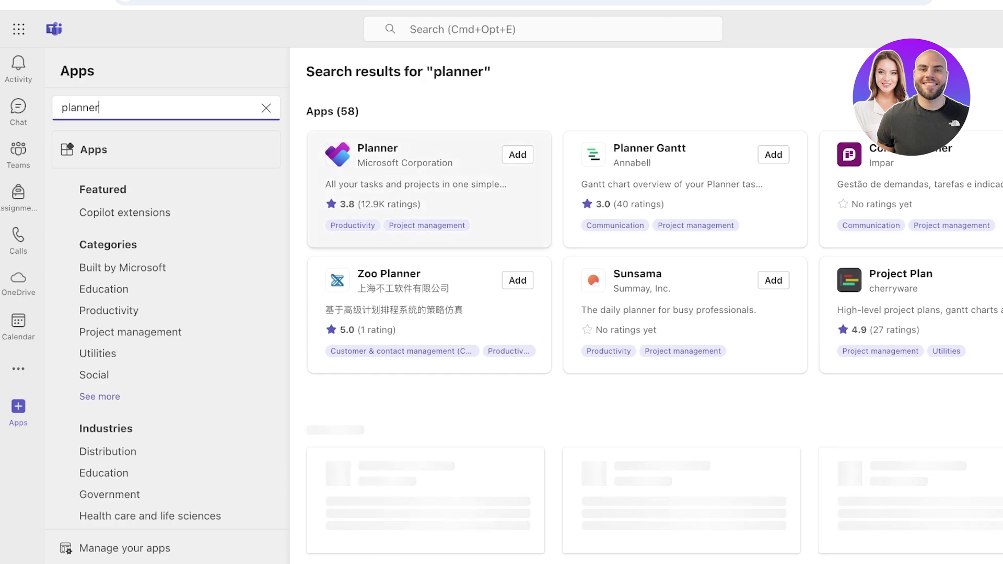
{"action": "left_click", "coordinate": [472, 150]}
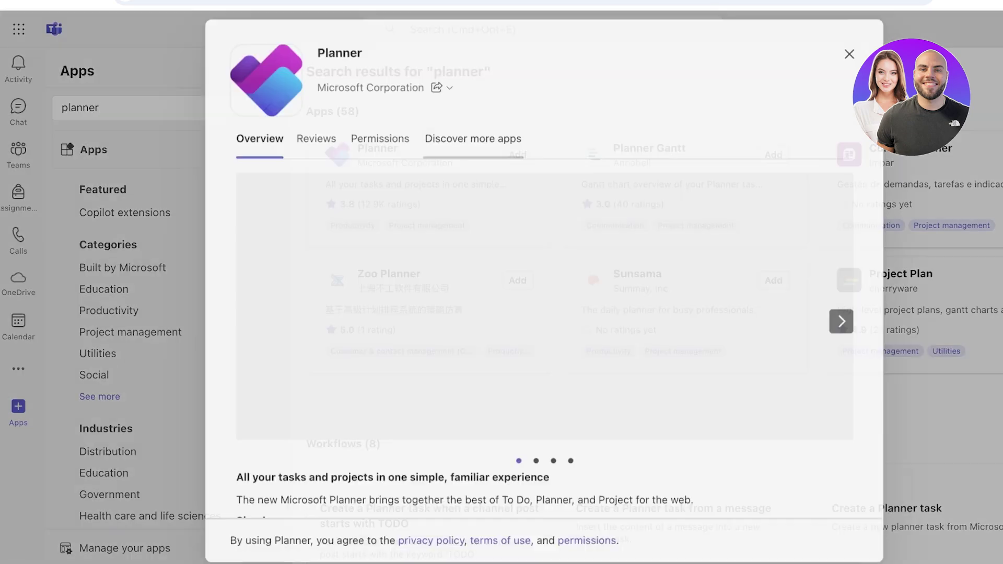
{"action": "left_click", "coordinate": [356, 100]}
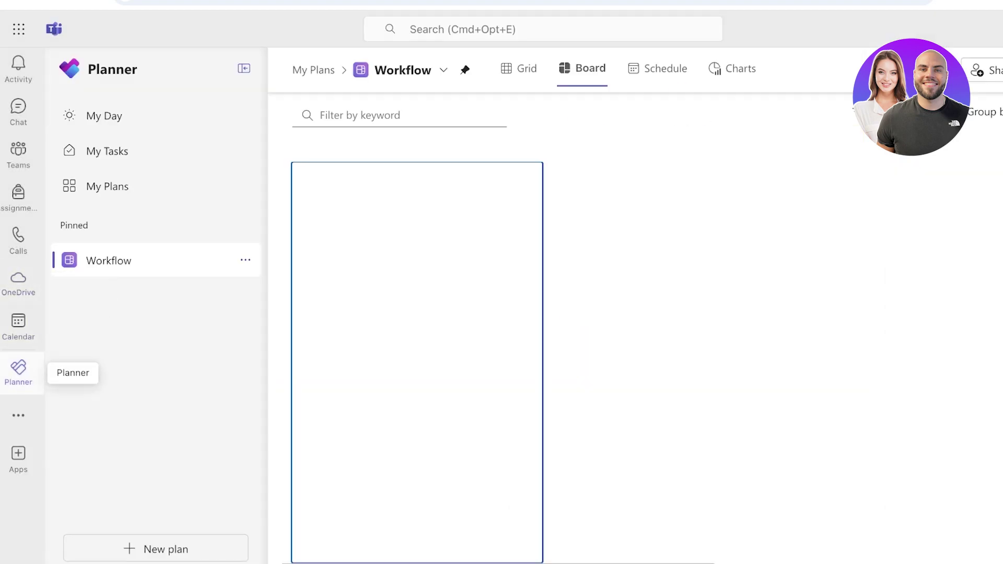
- Pin Planner to the Teams app bar and unpin the Workflow plan inside Planner
{"action": "right_click", "coordinate": [18, 370]}
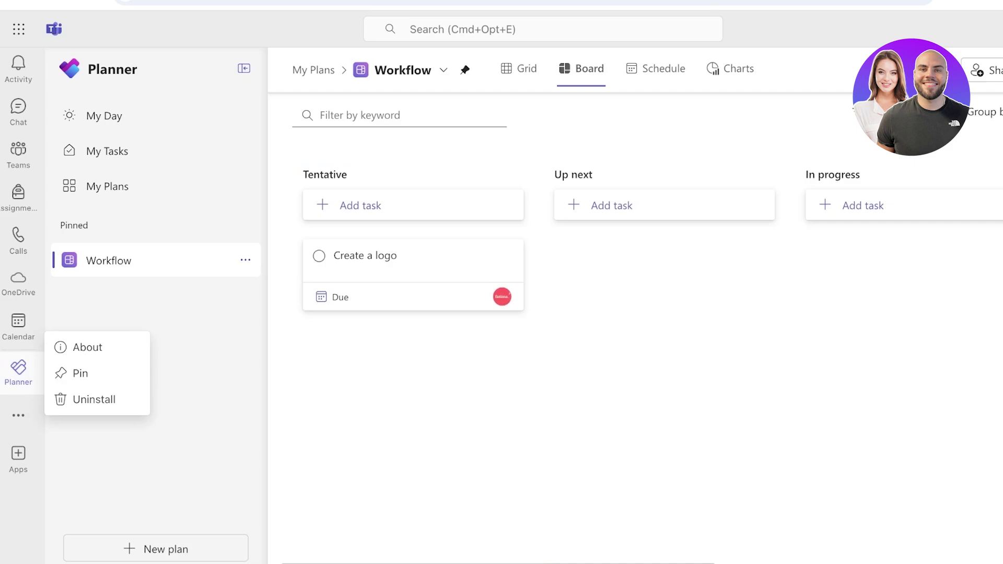
{"action": "left_click", "coordinate": [80, 373]}
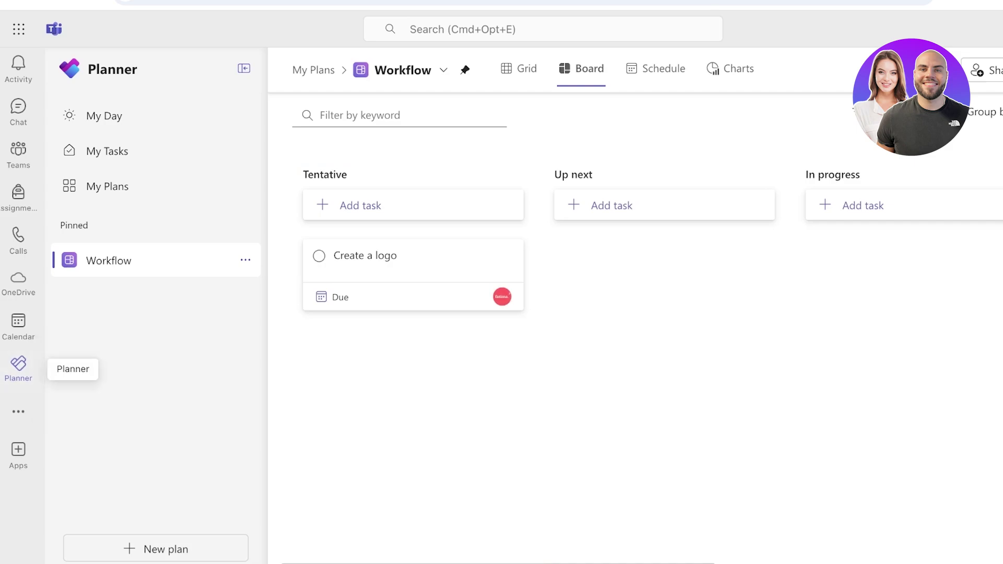
{"action": "left_click", "coordinate": [245, 259]}
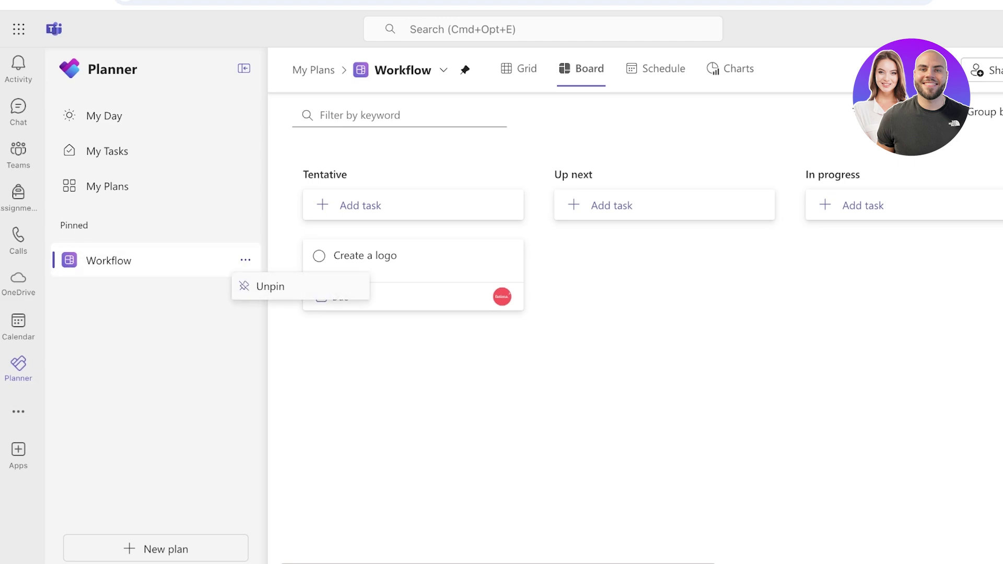
{"action": "left_click", "coordinate": [269, 285]}
{"action": "right_click", "coordinate": [18, 368]}
{"action": "left_click", "coordinate": [87, 369]}
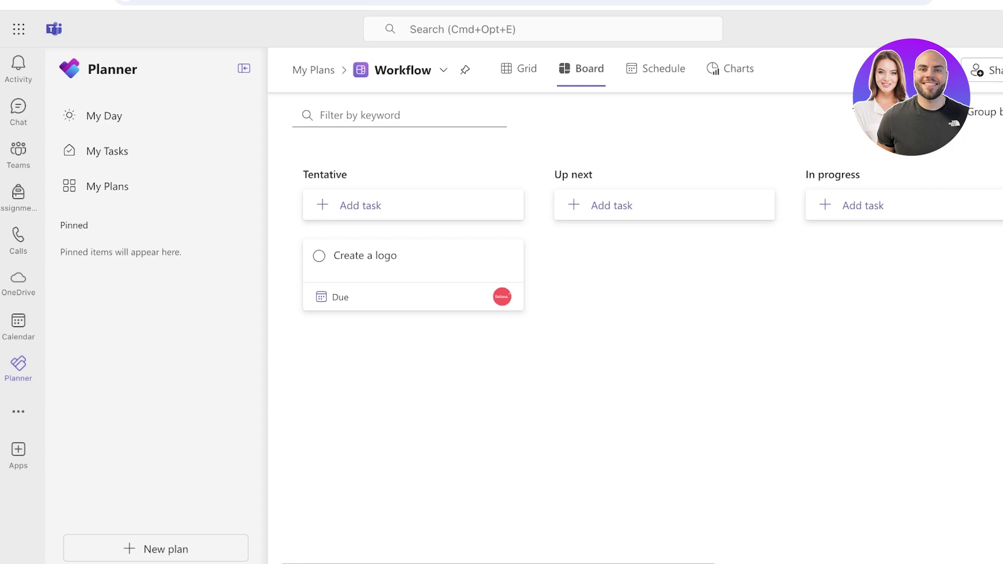
- Review Planner's My Day, My Tasks and My Plans views, expanding the list of recent plans
{"action": "left_click", "coordinate": [313, 70]}
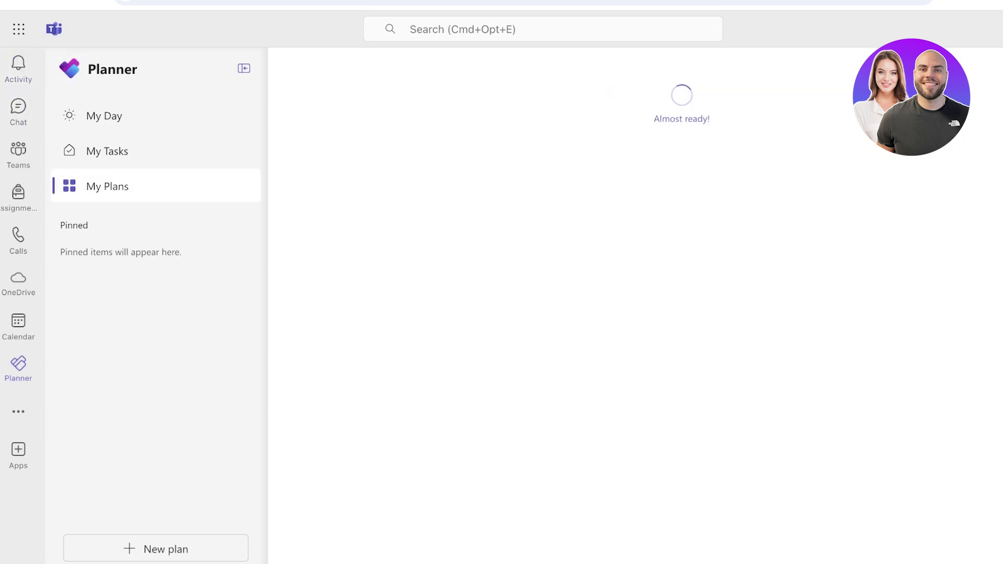
{"action": "left_click", "coordinate": [104, 115]}
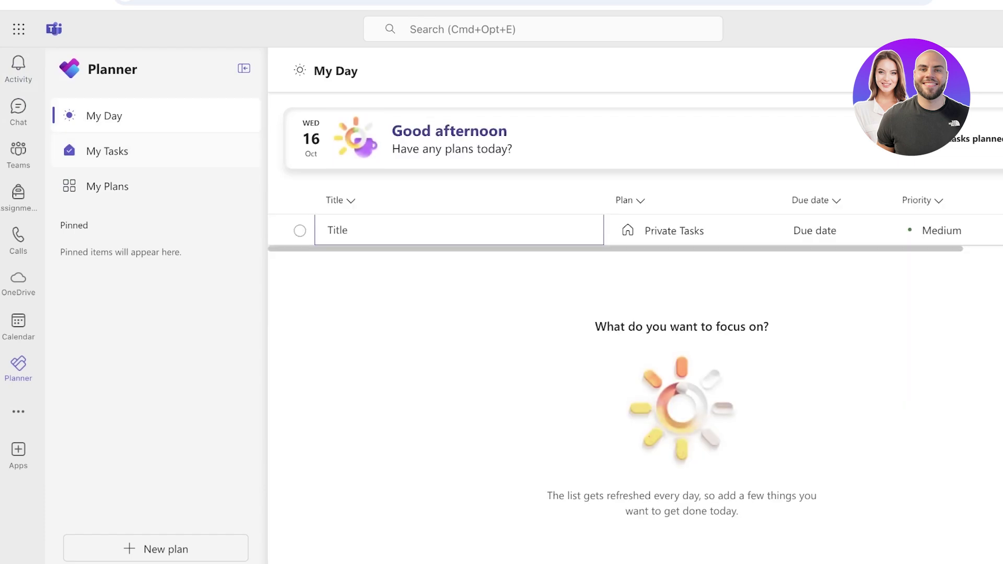
{"action": "left_click", "coordinate": [107, 151]}
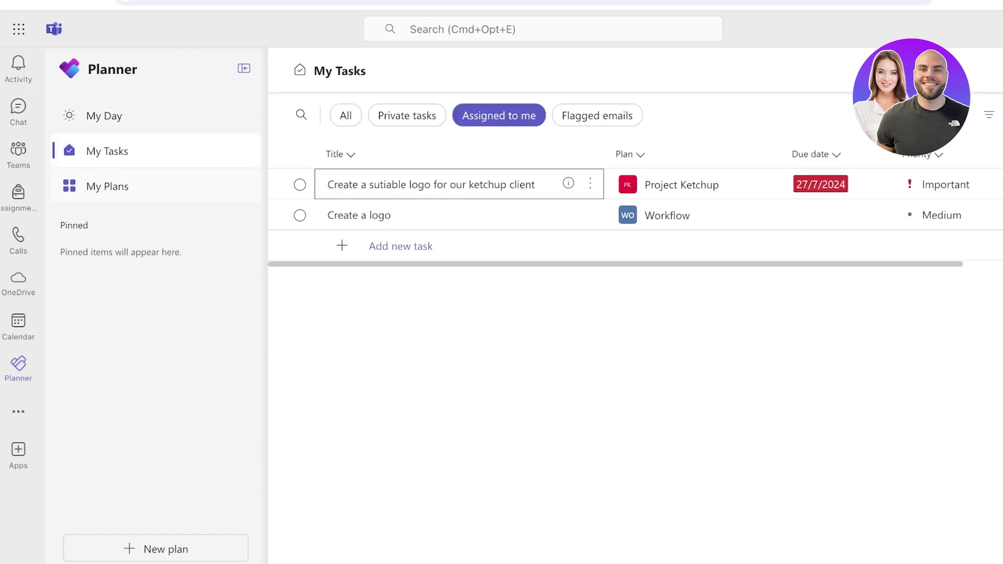
{"action": "left_click", "coordinate": [107, 186]}
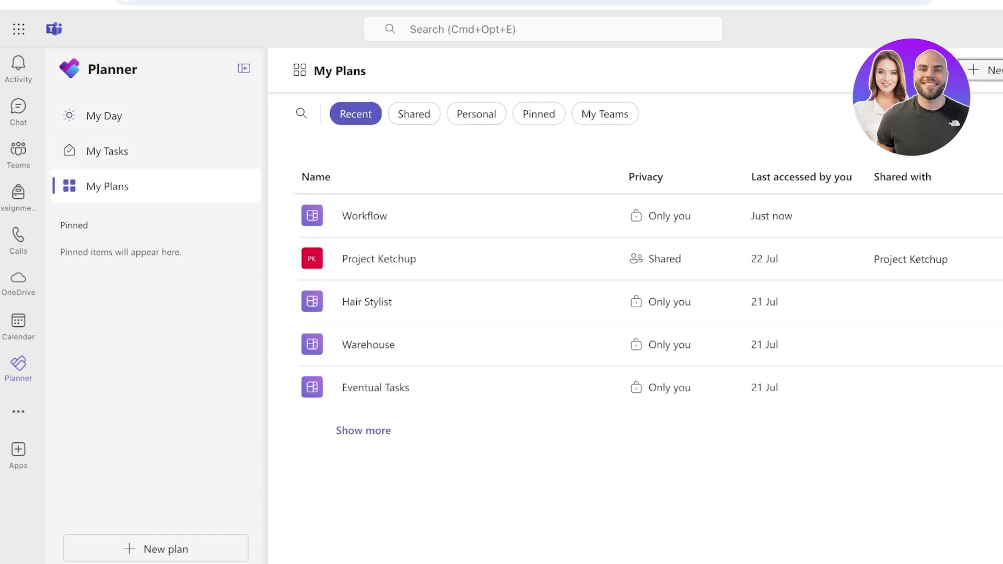
{"action": "left_click_drag", "start_coordinate": [316, 177], "coordinate": [343, 418]}
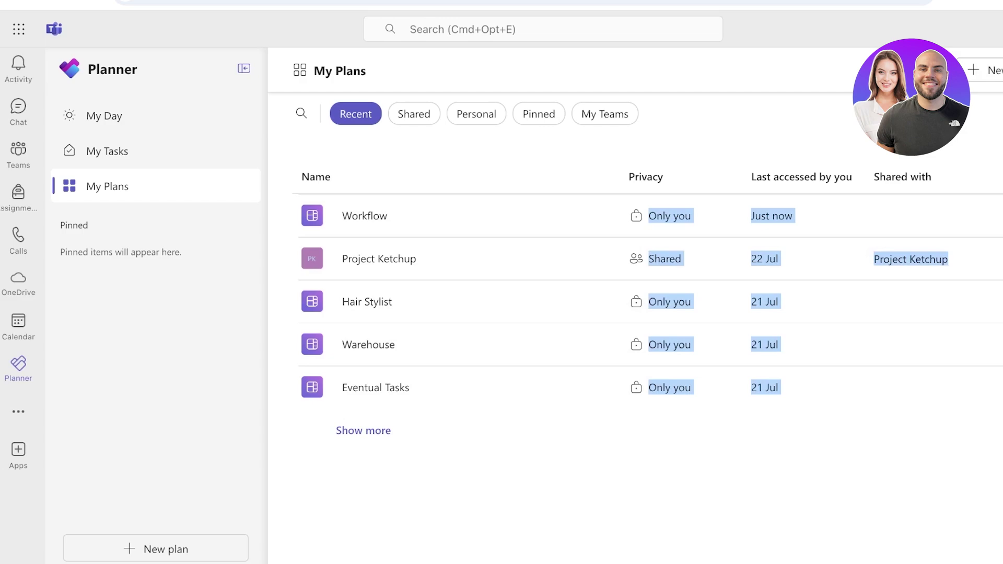
{"action": "left_click", "coordinate": [343, 430]}
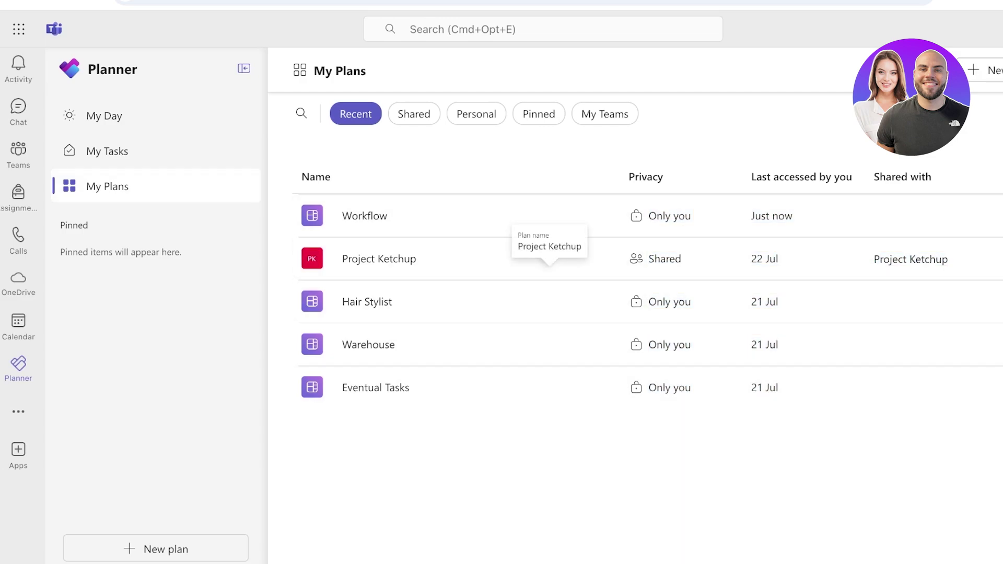
{"action": "left_click", "coordinate": [595, 301]}
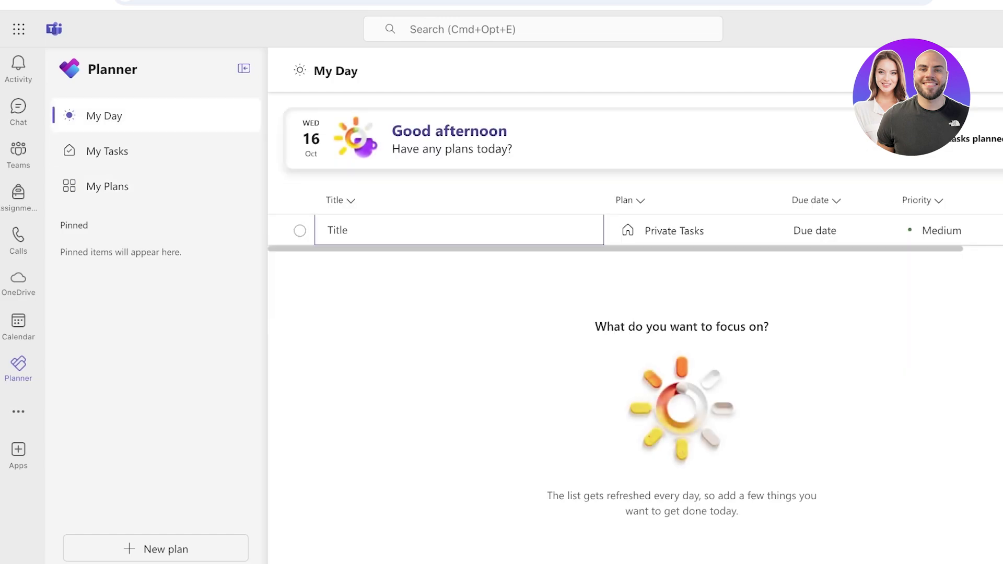
{"action": "left_click", "coordinate": [107, 186]}
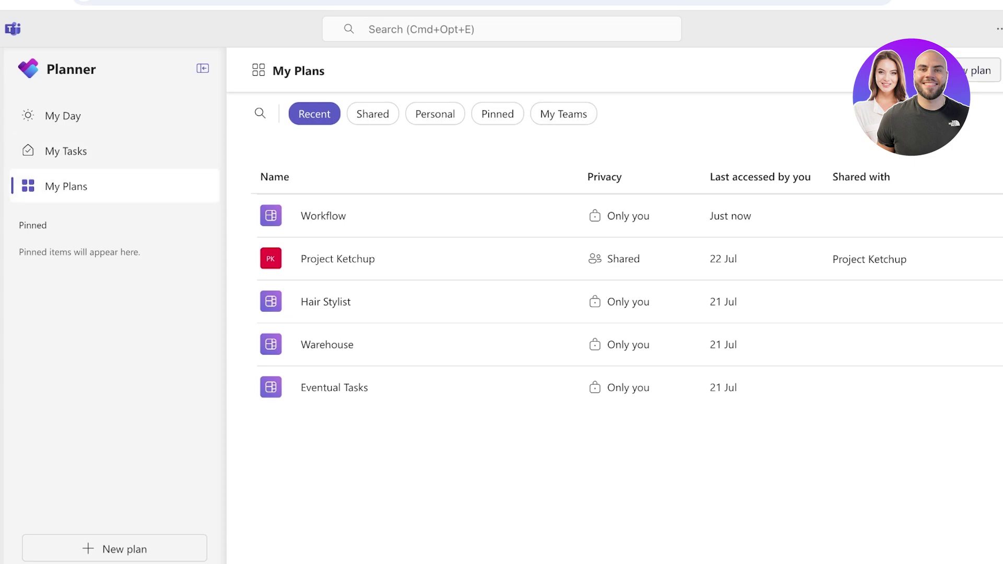
- Start a new plan and compare the previews of the Simple Plan and Project Management templates
{"action": "left_click", "coordinate": [972, 69]}
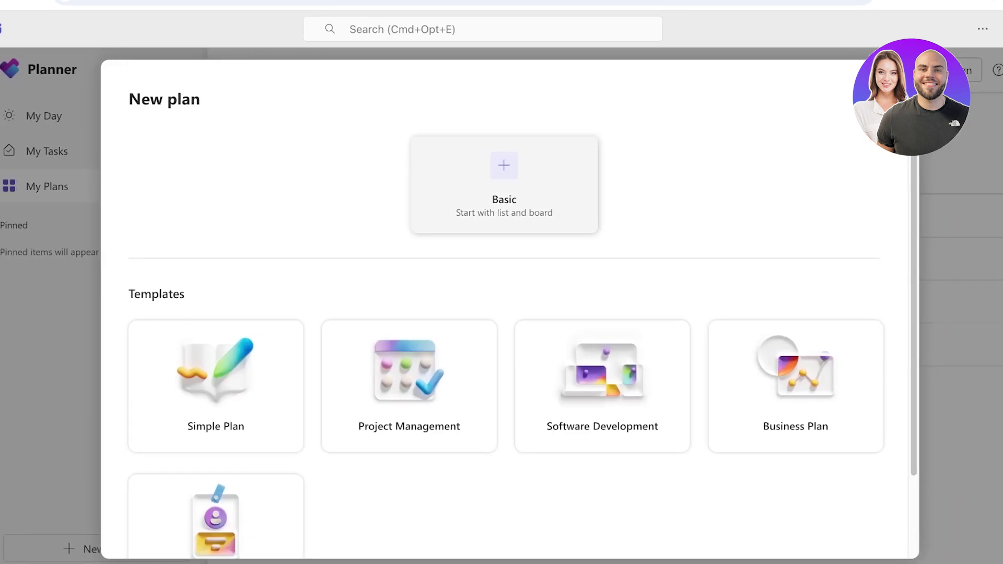
{"action": "scroll", "coordinate": [523, 308], "scroll_direction": "down", "scroll_amount": 3}
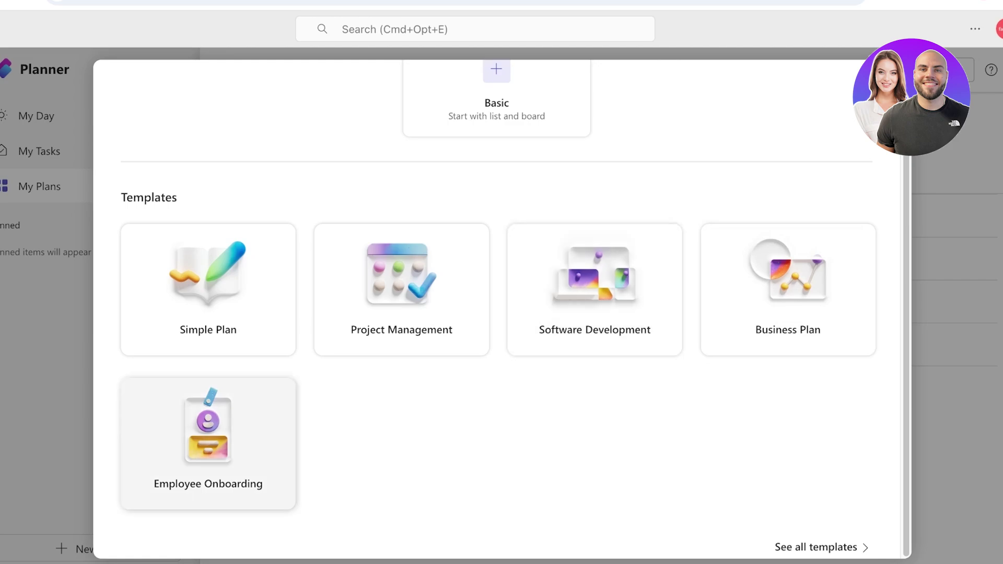
{"action": "scroll", "coordinate": [208, 417], "scroll_direction": "up", "scroll_amount": 2}
{"action": "left_click", "coordinate": [208, 386]}
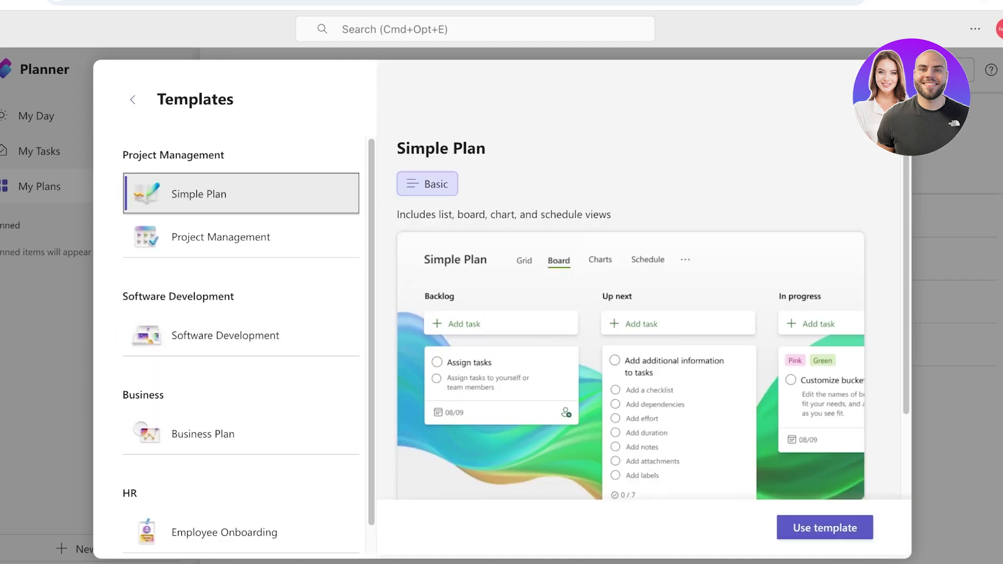
{"action": "scroll", "coordinate": [648, 365], "scroll_direction": "down", "scroll_amount": 3}
{"action": "scroll", "coordinate": [648, 365], "scroll_direction": "up", "scroll_amount": 3}
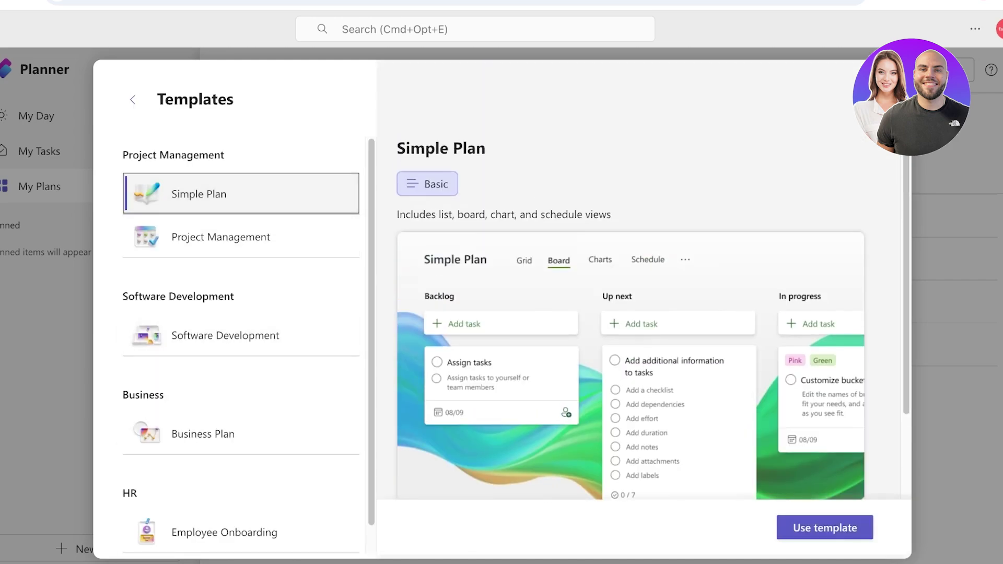
{"action": "left_click", "coordinate": [240, 236]}
{"action": "scroll", "coordinate": [647, 366], "scroll_direction": "down", "scroll_amount": 3}
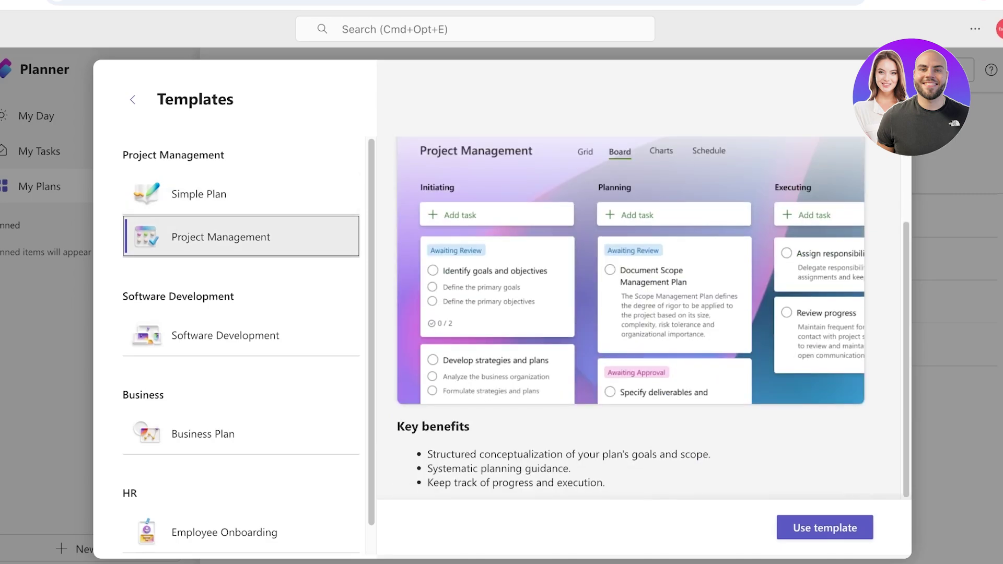
{"action": "scroll", "coordinate": [631, 318], "scroll_direction": "up", "scroll_amount": 2}
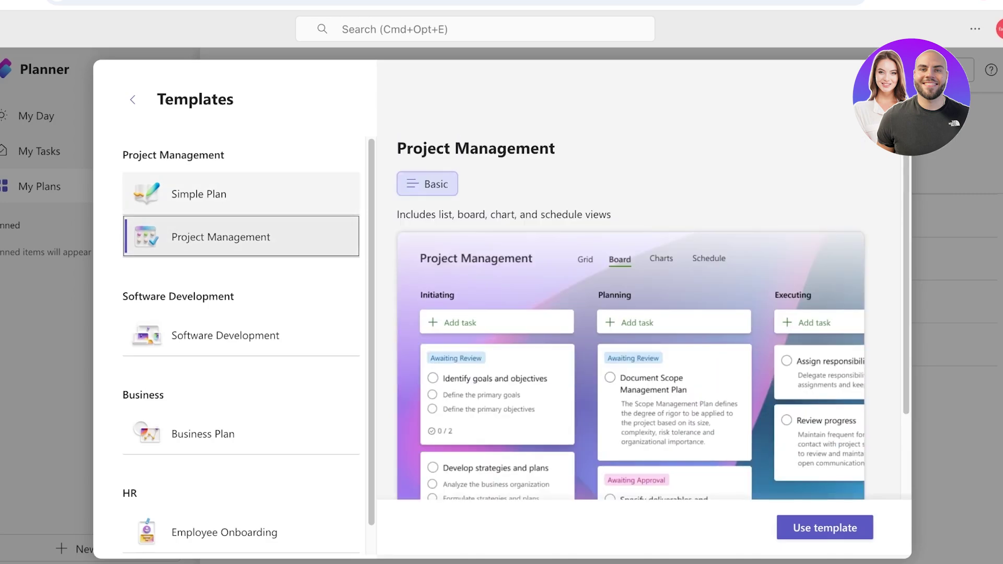
- Create a plan from the Simple Plan template, named Productivity and added to the pinned plans, without assigning a group
{"action": "left_click", "coordinate": [241, 193]}
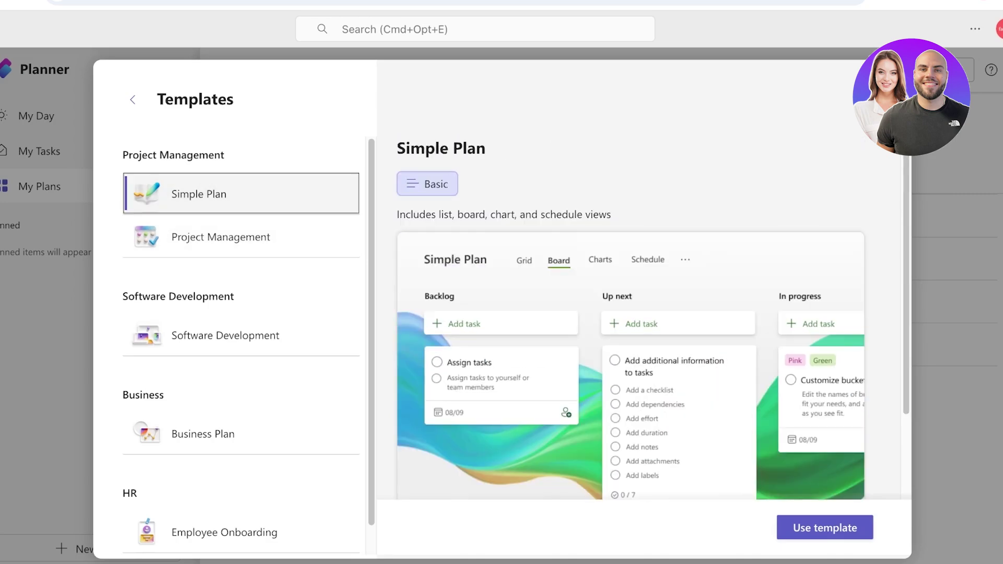
{"action": "left_click", "coordinate": [824, 527]}
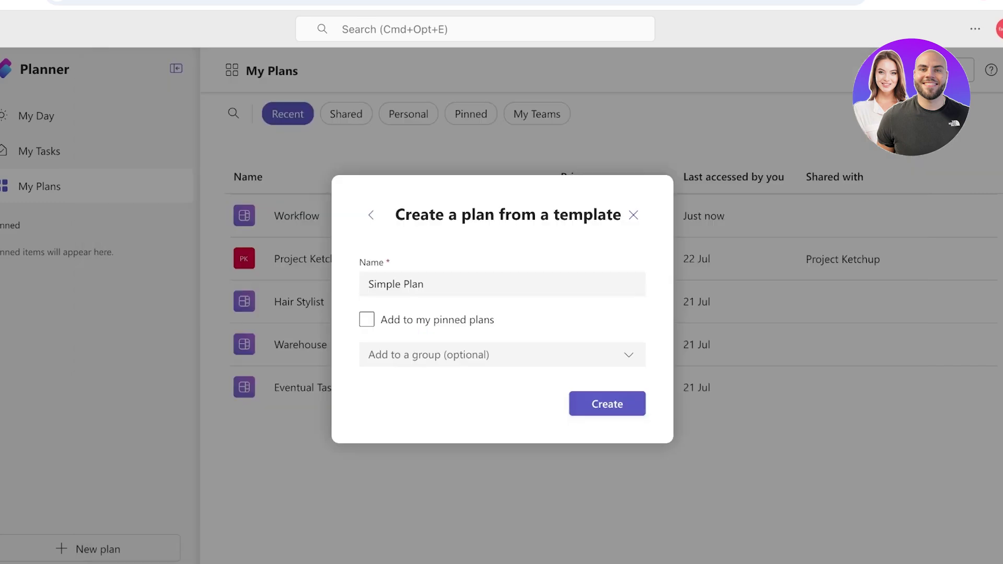
{"action": "triple_click", "coordinate": [412, 283]}
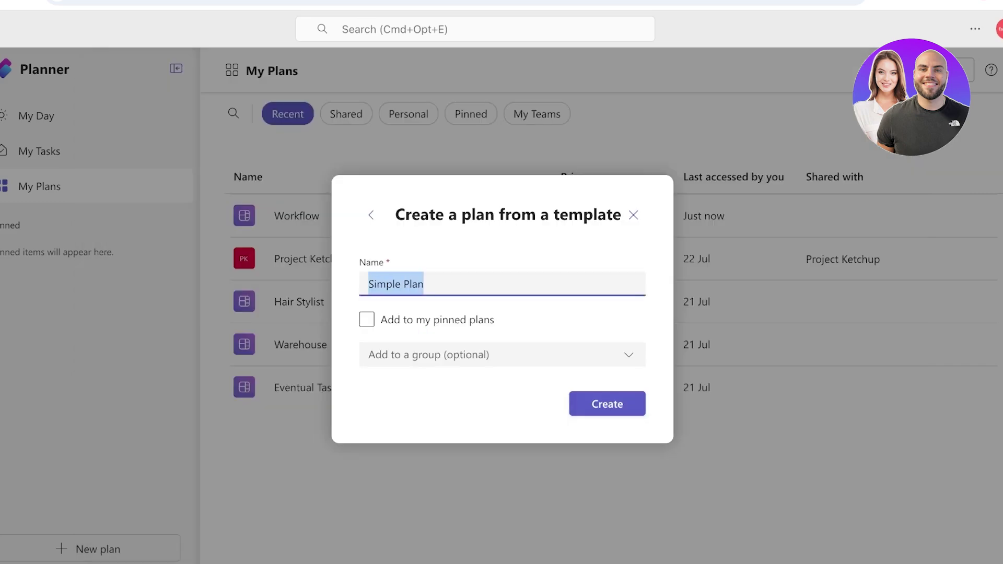
{"action": "type", "text": "Productivity"}
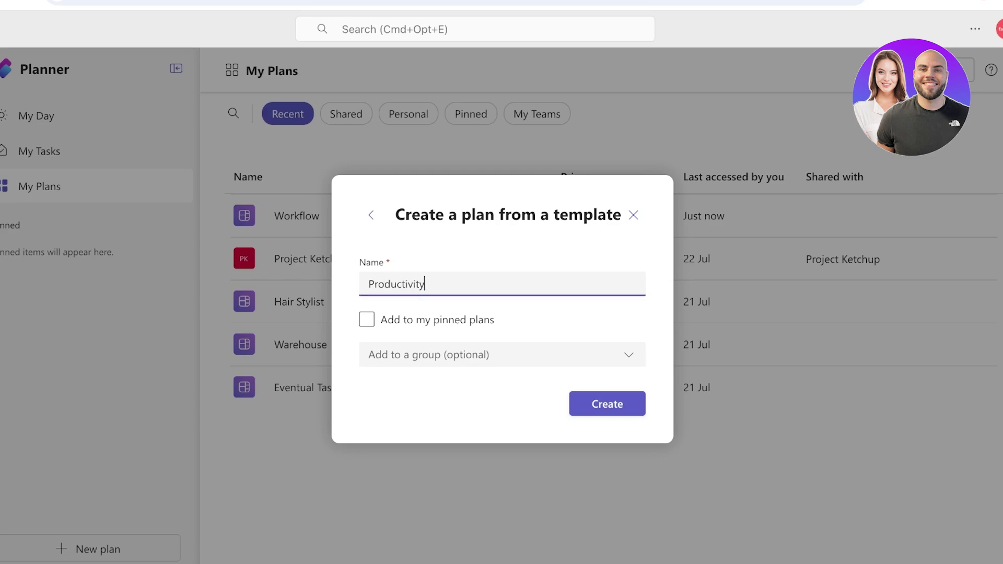
{"action": "left_click", "coordinate": [366, 319]}
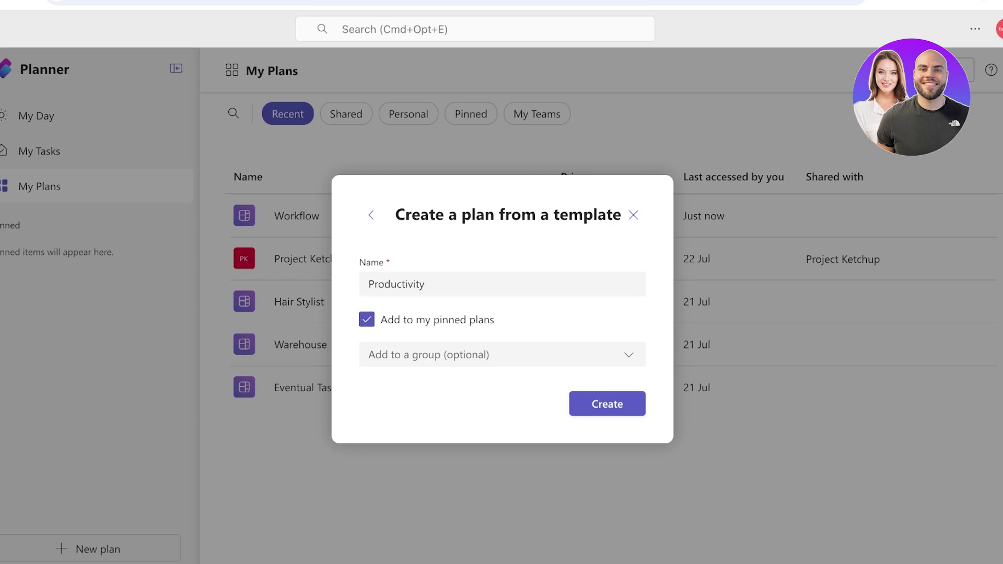
{"action": "left_click", "coordinate": [501, 355]}
{"action": "left_click", "coordinate": [606, 403]}
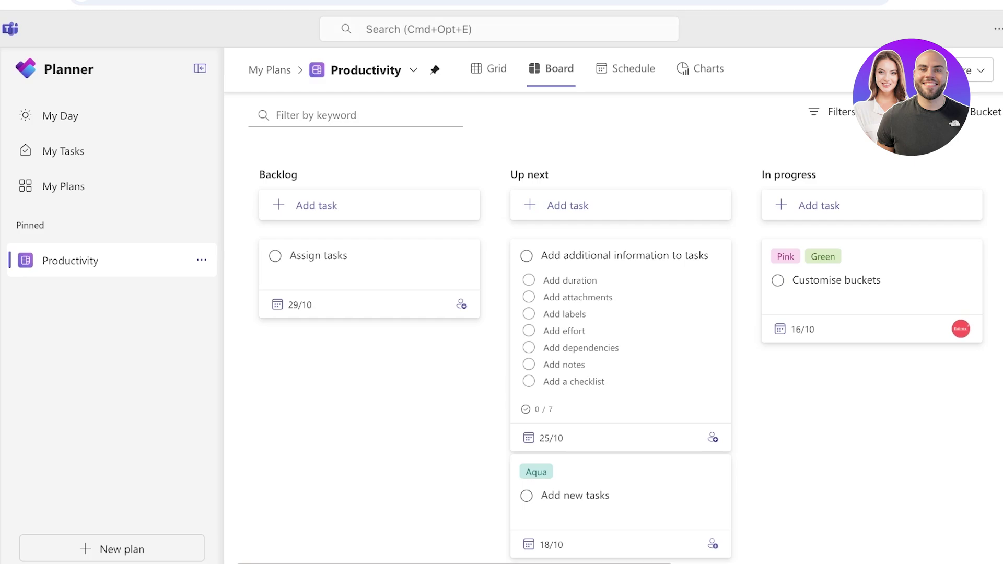
{"action": "left_click", "coordinate": [369, 204]}
{"action": "key", "text": "Escape"}
{"action": "left_click", "coordinate": [277, 175]}
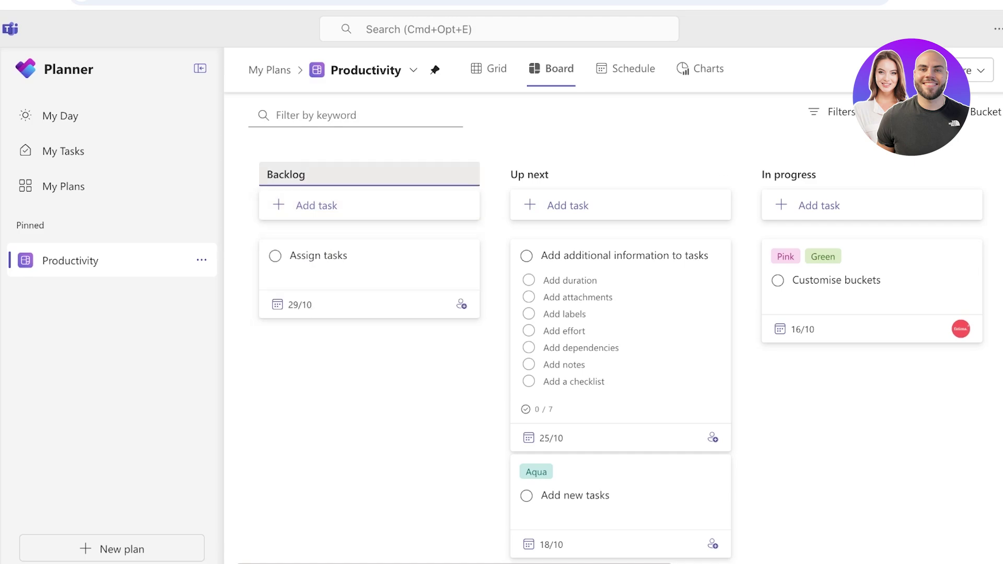
{"action": "key", "text": "Return"}
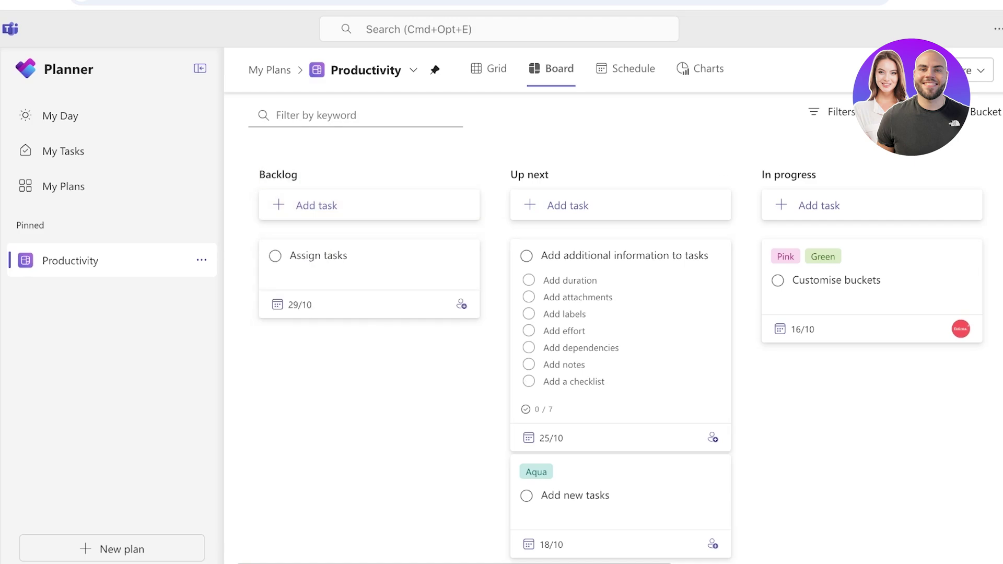
- Delete the Customise buckets task from the In progress bucket of the Productivity board
{"action": "scroll", "coordinate": [613, 365], "scroll_direction": "right", "scroll_amount": 10}
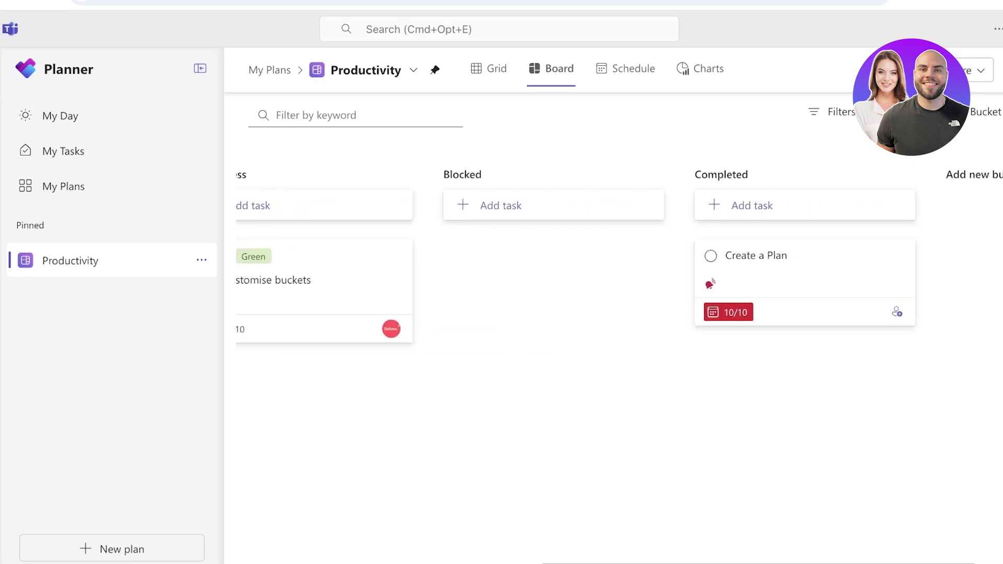
{"action": "scroll", "coordinate": [613, 365], "scroll_direction": "left", "scroll_amount": 10}
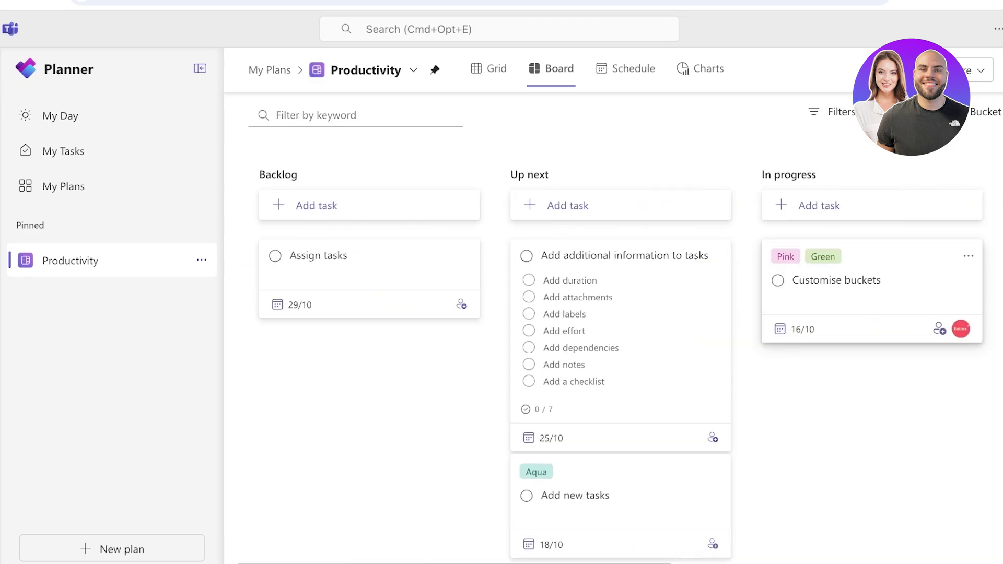
{"action": "left_click", "coordinate": [968, 256]}
{"action": "left_click", "coordinate": [867, 442]}
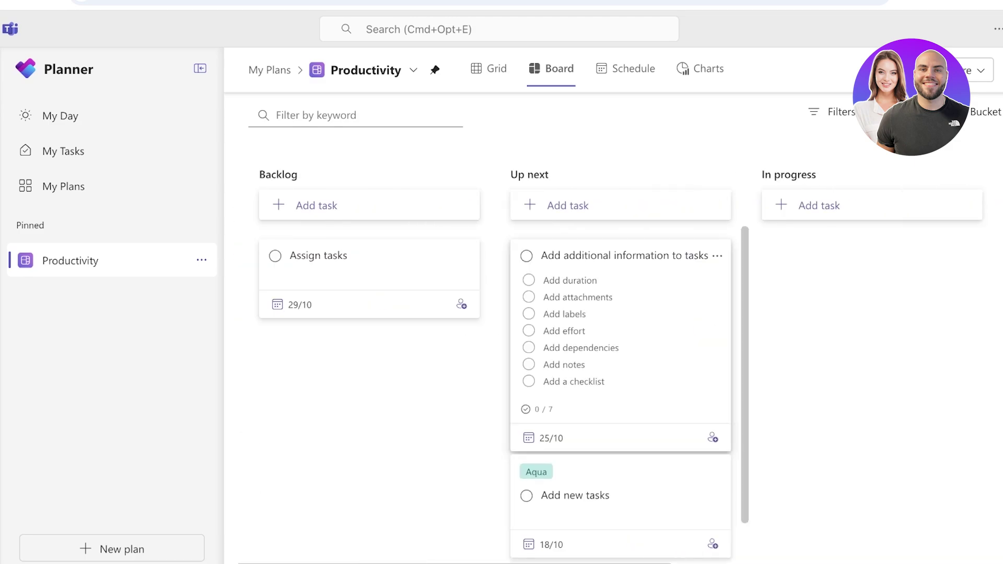
{"action": "scroll", "coordinate": [577, 298], "scroll_direction": "down", "scroll_amount": 1}
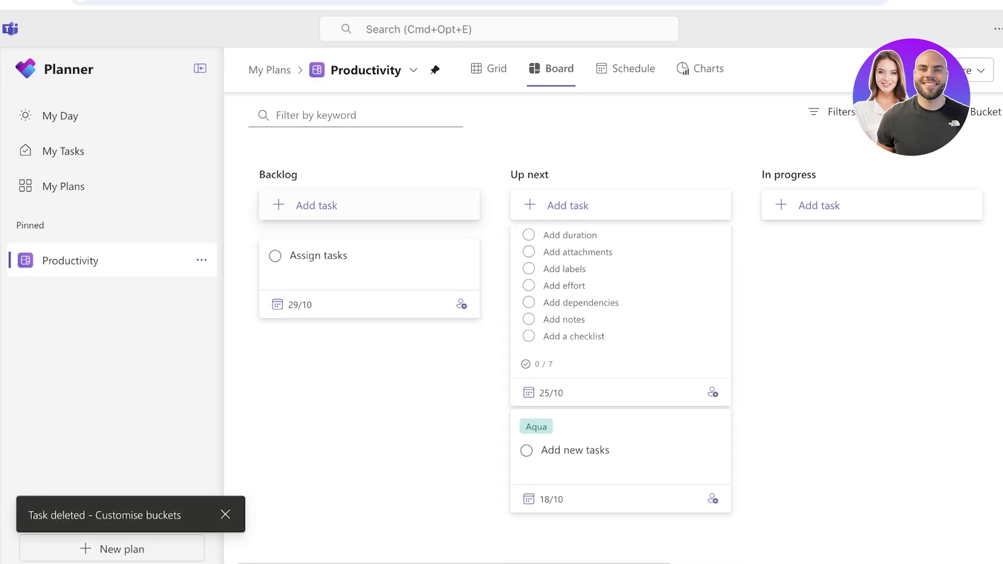
- Add a new bucket named Misc to the Productivity board
{"action": "scroll", "coordinate": [611, 340], "scroll_direction": "right", "scroll_amount": 10}
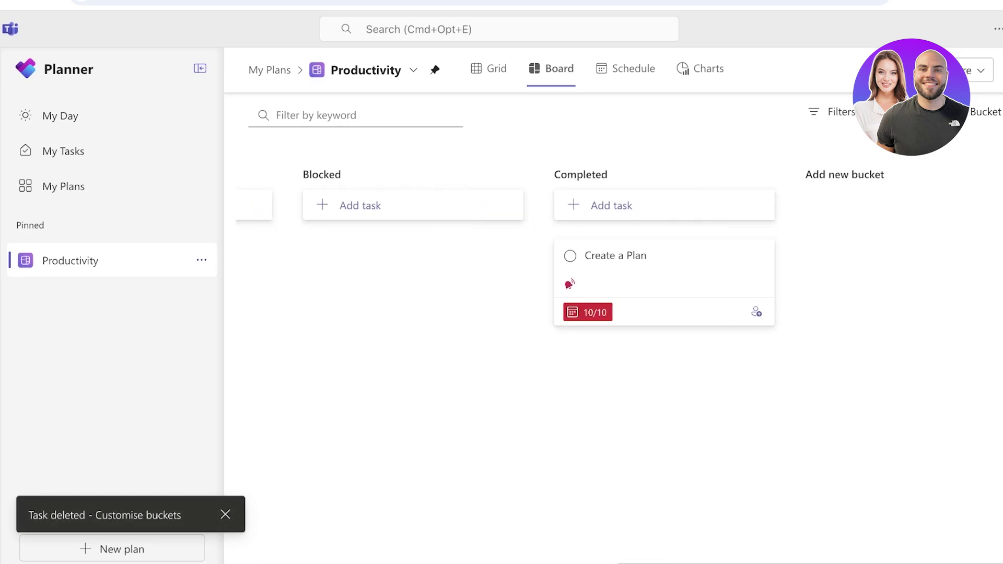
{"action": "left_click", "coordinate": [844, 175]}
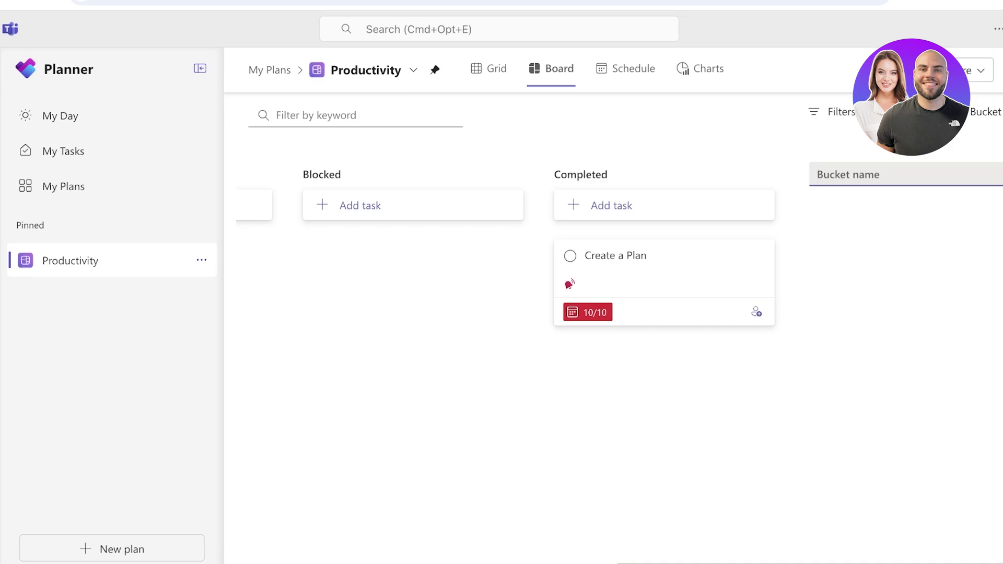
{"action": "type", "text": "Tak"}
{"action": "key", "text": "BackSpace"}
{"action": "key", "text": "BackSpace"}
{"action": "key", "text": "BackSpace"}
{"action": "type", "text": "Misc"}
{"action": "key", "text": "Return"}
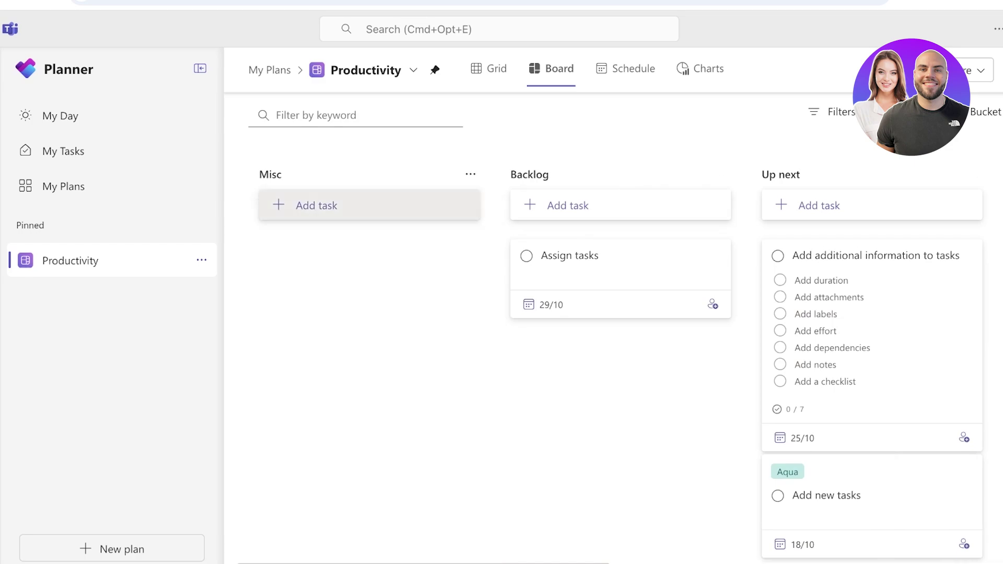
- Rename the Backlog bucket to Tasks
{"action": "left_click", "coordinate": [470, 174]}
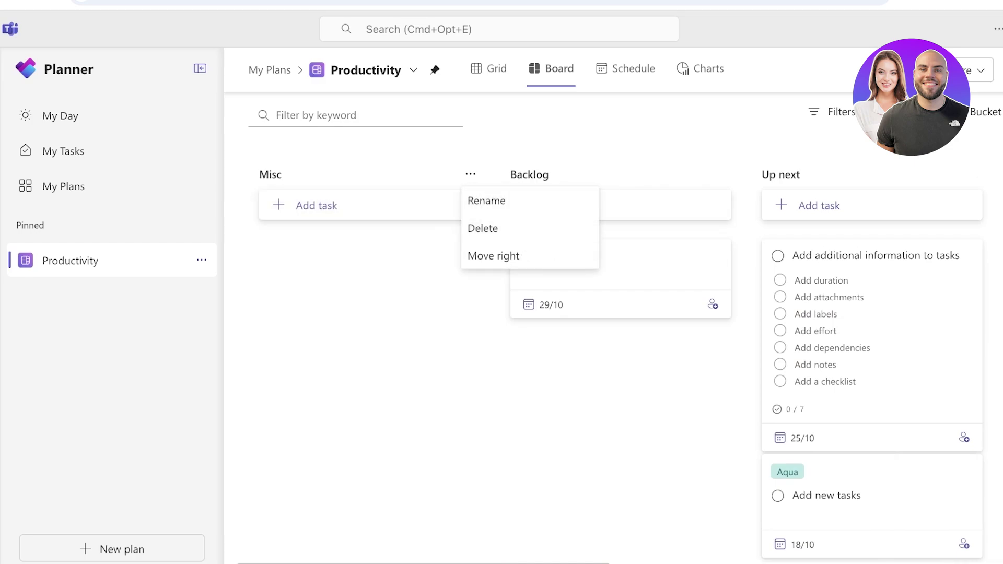
{"action": "left_click", "coordinate": [721, 174]}
{"action": "left_click", "coordinate": [721, 174]}
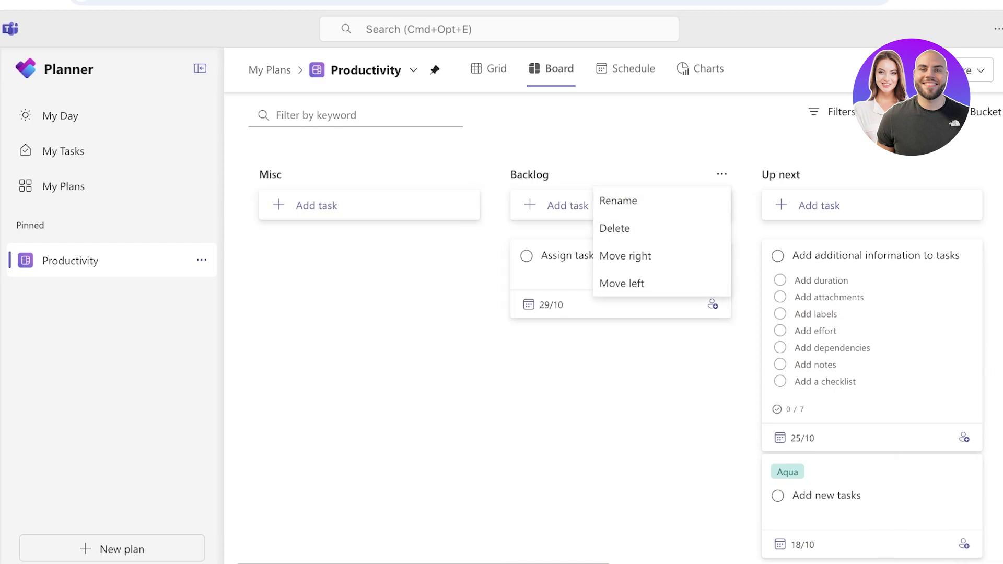
{"action": "left_click", "coordinate": [618, 200]}
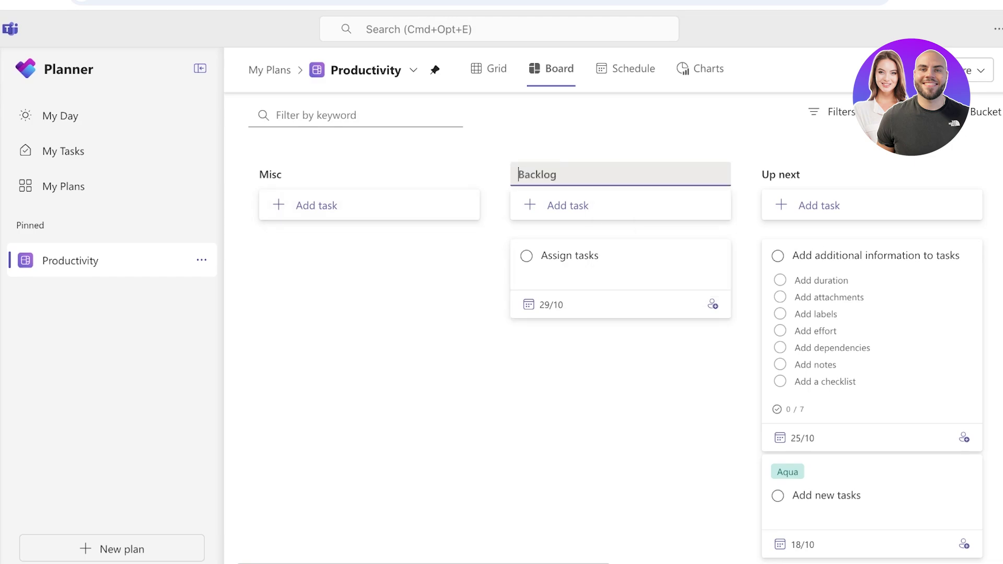
{"action": "type", "text": "Tasks"}
{"action": "left_click", "coordinate": [807, 174]}
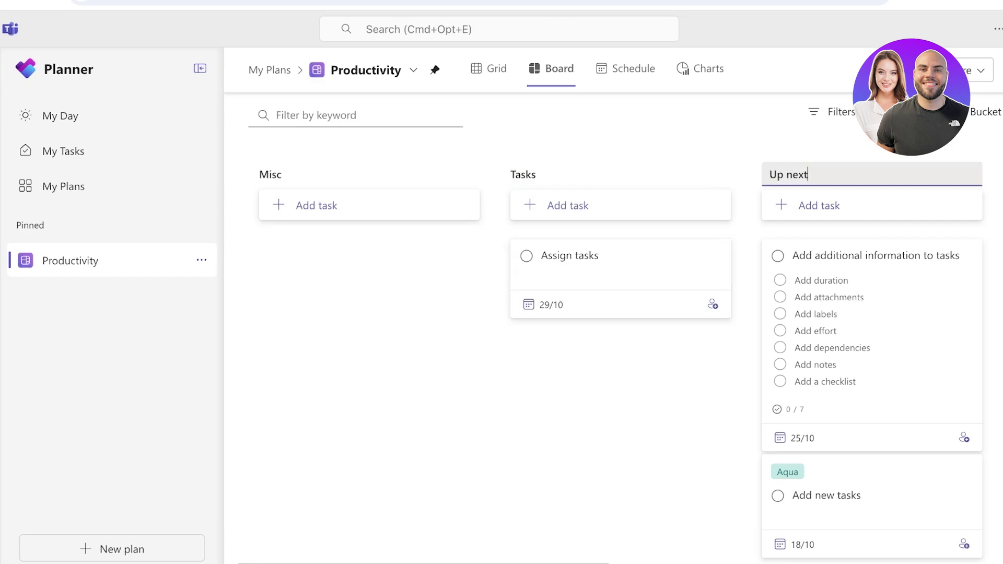
- Move the "Add additional information to tasks" card from Up next to In progress, and delete the Up next bucket with its remaining task
{"action": "left_click_drag", "start_coordinate": [871, 266], "coordinate": [806, 292]}
{"action": "left_click", "coordinate": [656, 174]}
{"action": "left_click", "coordinate": [656, 174]}
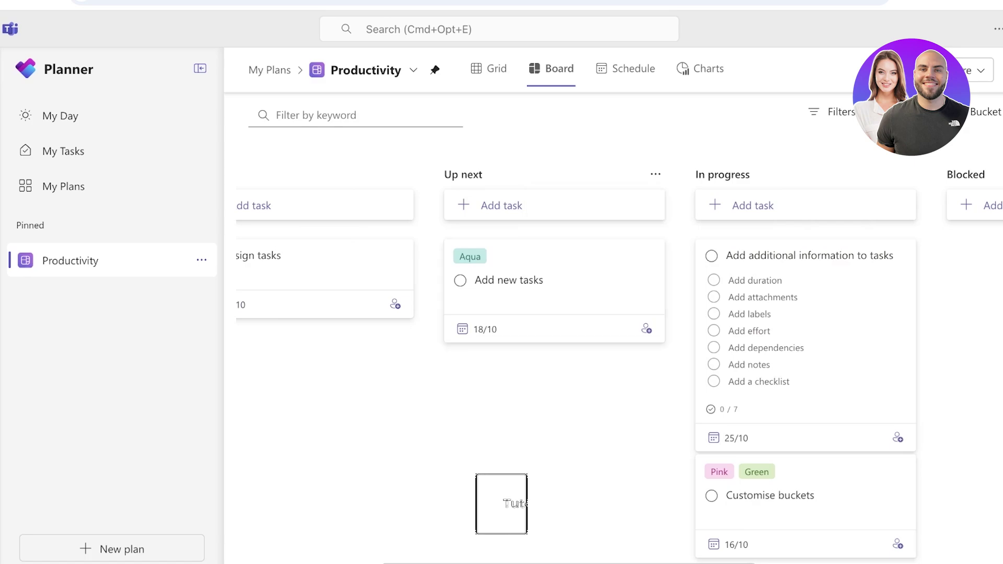
{"action": "left_click", "coordinate": [656, 174]}
{"action": "left_click", "coordinate": [656, 174]}
{"action": "left_click", "coordinate": [655, 174]}
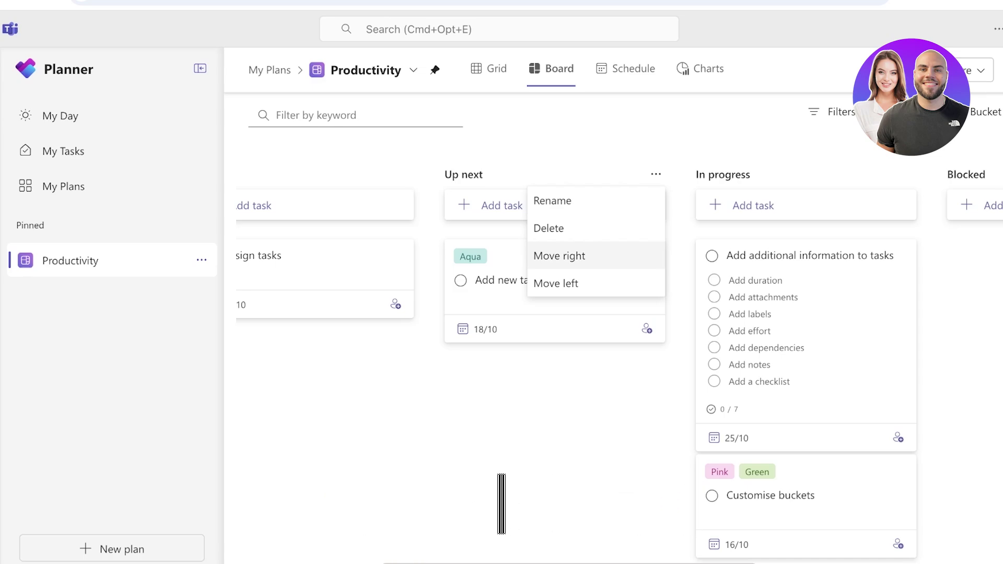
{"action": "left_click", "coordinate": [549, 229]}
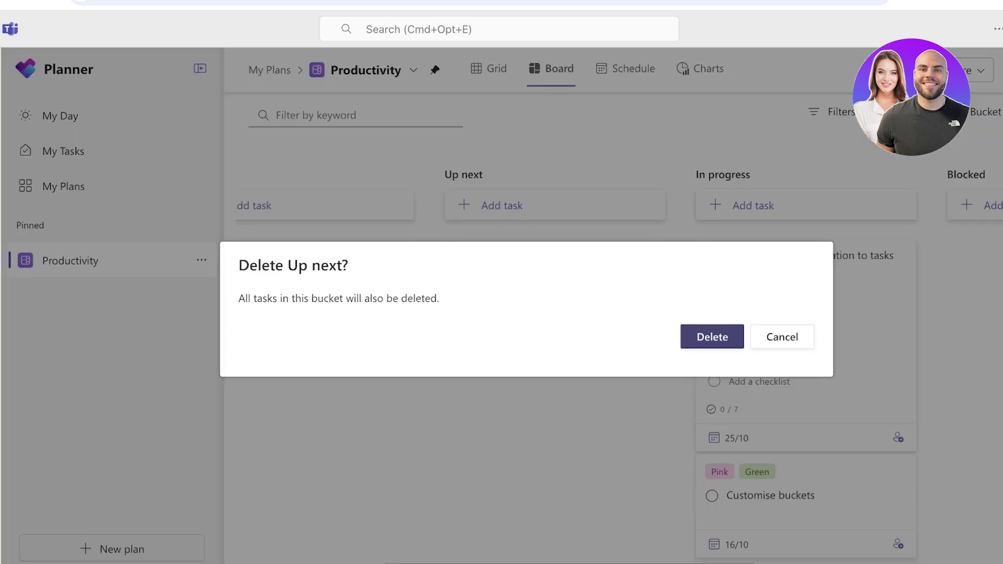
{"action": "left_click", "coordinate": [711, 337]}
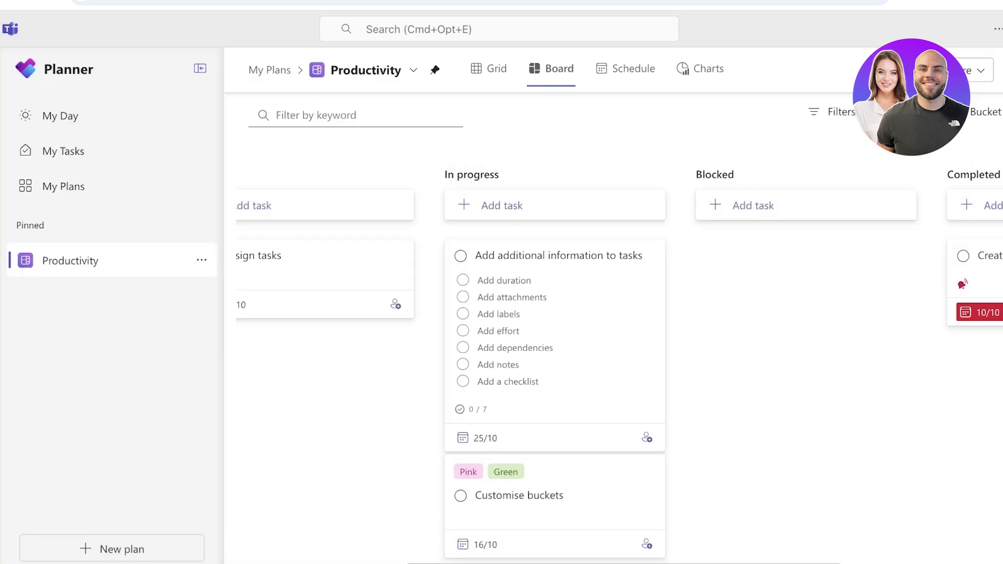
- Start a new task in the Tasks bucket and name it "Restructure emplyoeee cafe"
{"action": "scroll", "coordinate": [614, 366], "scroll_direction": "left", "scroll_amount": 5}
{"action": "scroll", "coordinate": [613, 366], "scroll_direction": "right", "scroll_amount": 10}
{"action": "scroll", "coordinate": [613, 365], "scroll_direction": "left", "scroll_amount": 10}
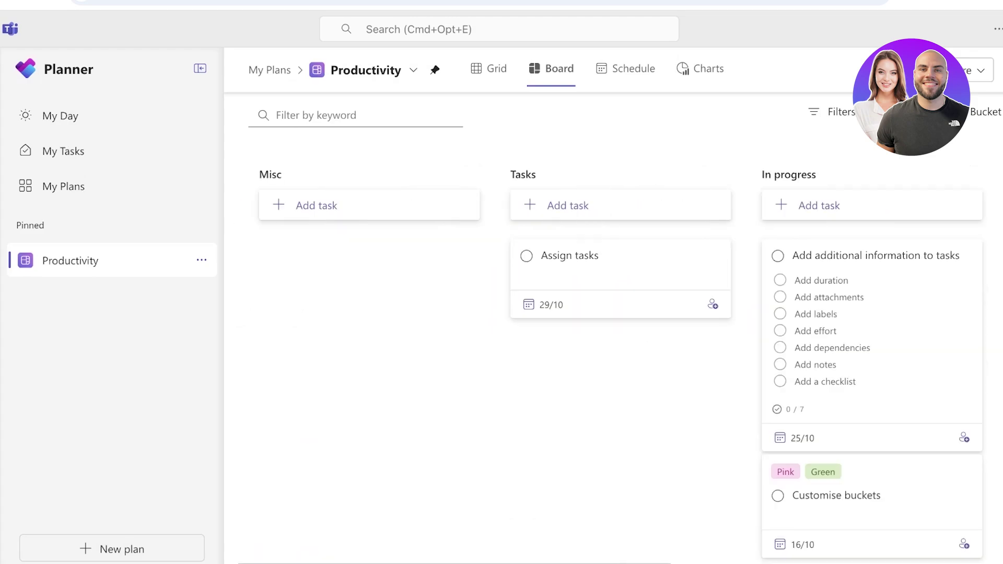
{"action": "left_click", "coordinate": [568, 206]}
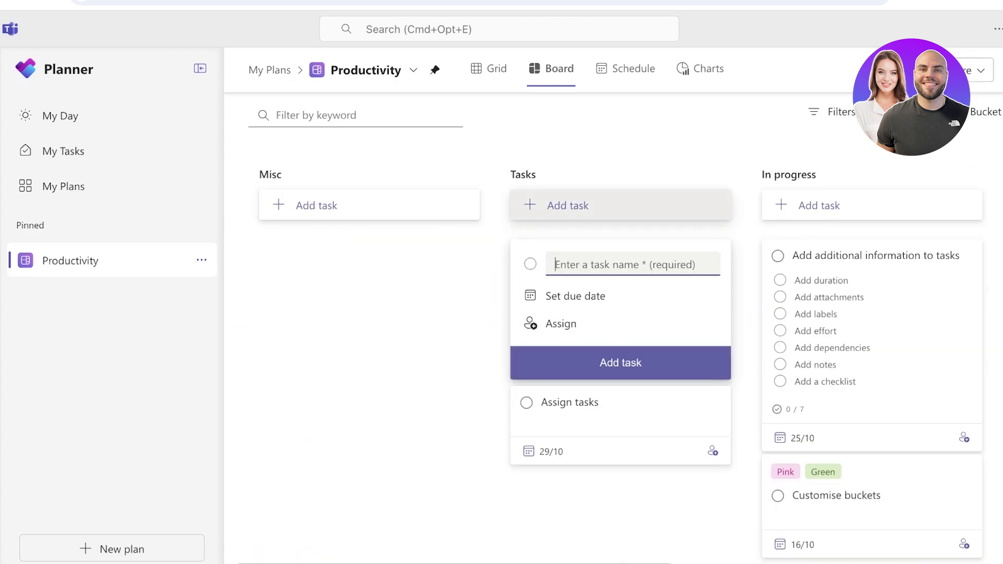
{"action": "type", "text": "S"}
{"action": "key", "text": "BackSpace"}
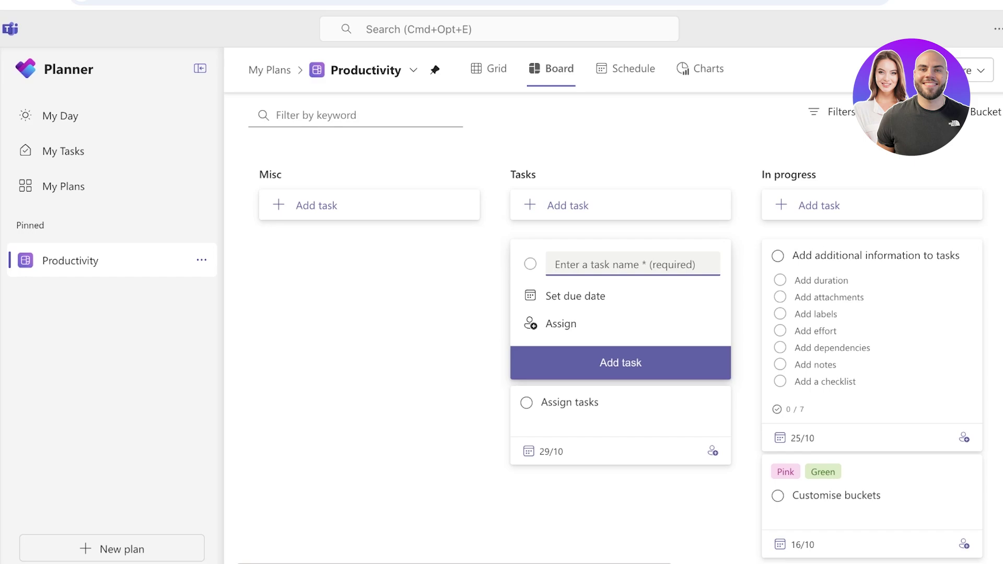
{"action": "type", "text": "E"}
{"action": "key", "text": "BackSpace"}
{"action": "type", "text": "Restructure emplyoeee cafe"}
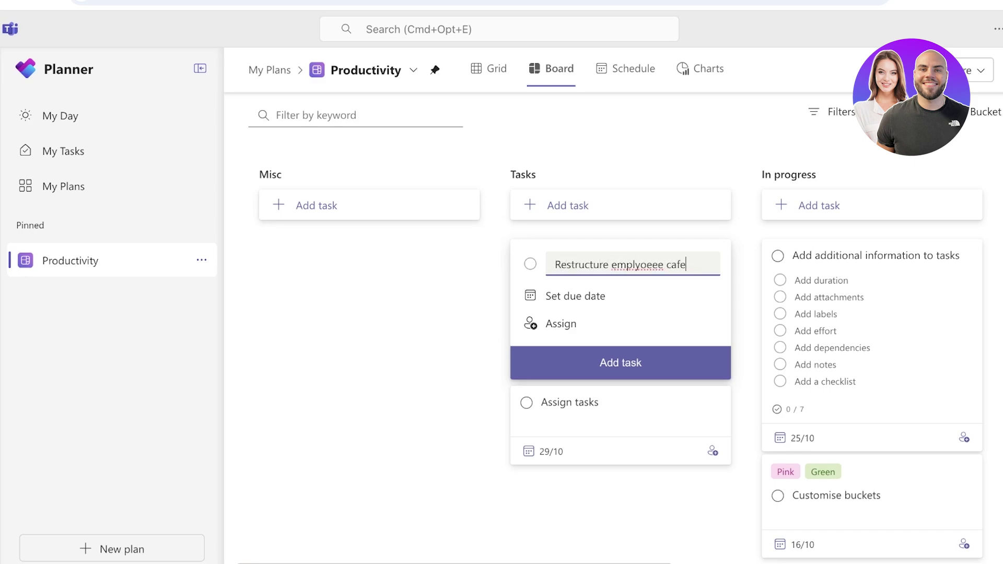
- Give the new cafe task a due date of 25/10, assign it to the suggested member and add it to the bucket
{"action": "left_click", "coordinate": [575, 296]}
{"action": "left_click", "coordinate": [627, 436]}
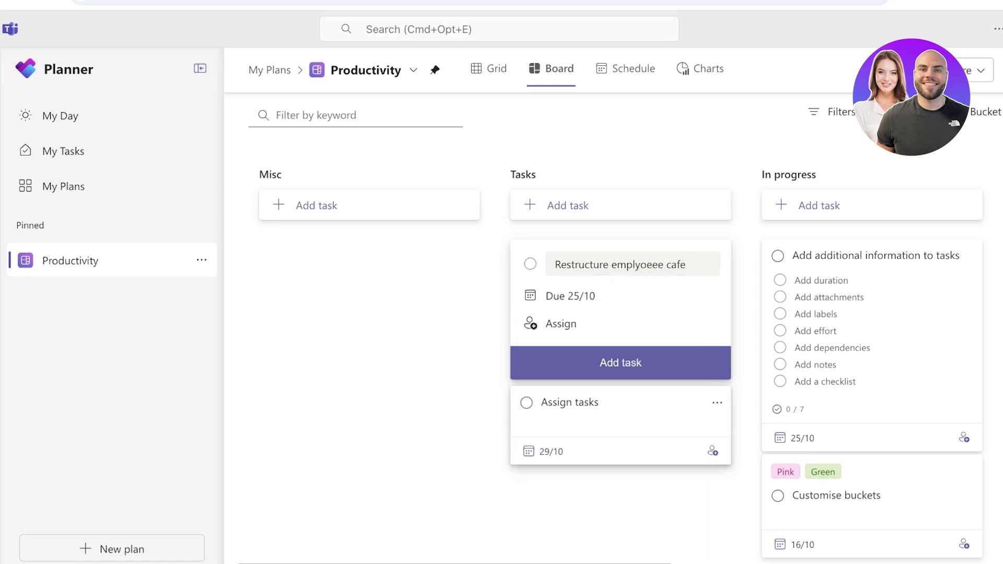
{"action": "left_click", "coordinate": [560, 323]}
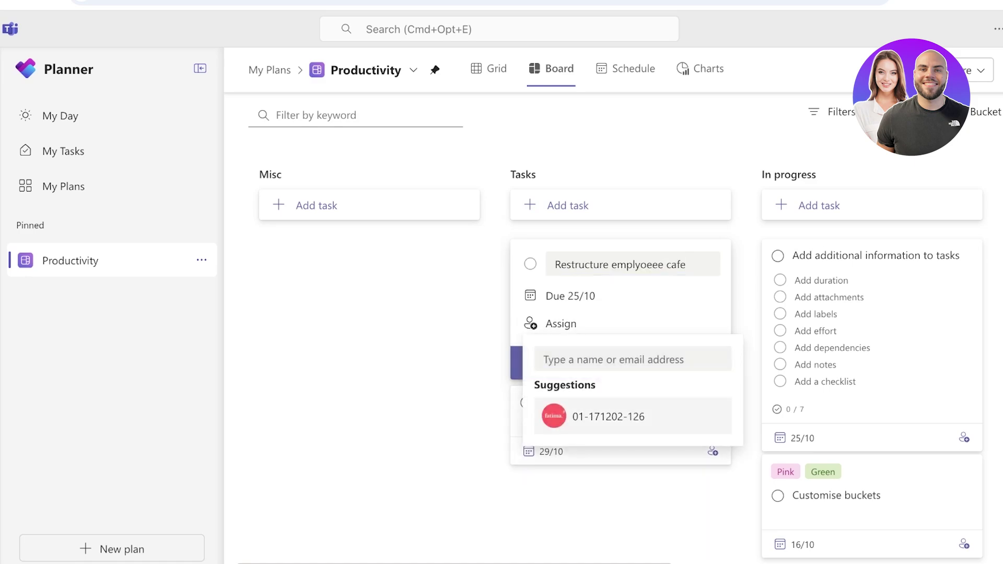
{"action": "left_click", "coordinate": [627, 416]}
{"action": "left_click", "coordinate": [620, 371]}
{"action": "key", "text": "Return"}
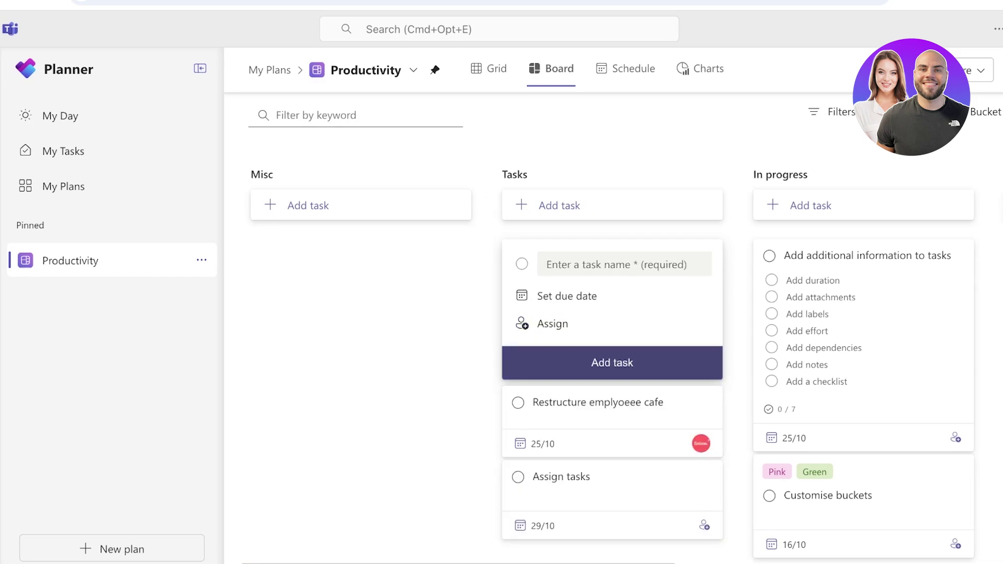
{"action": "key", "text": "Escape"}
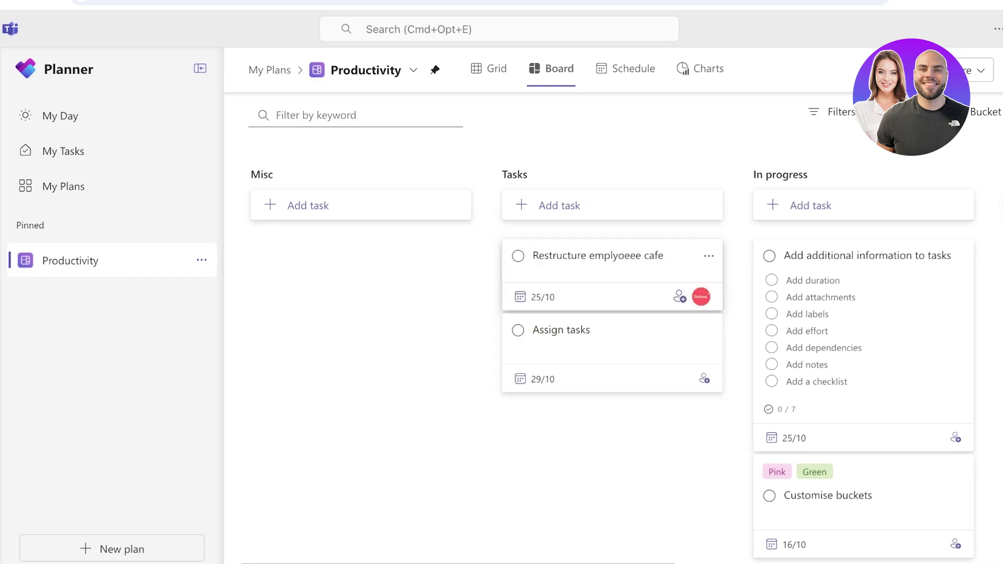
- Open the "Restructure emplyoeee cafe" task details and set its priority to Important
{"action": "left_click", "coordinate": [598, 266]}
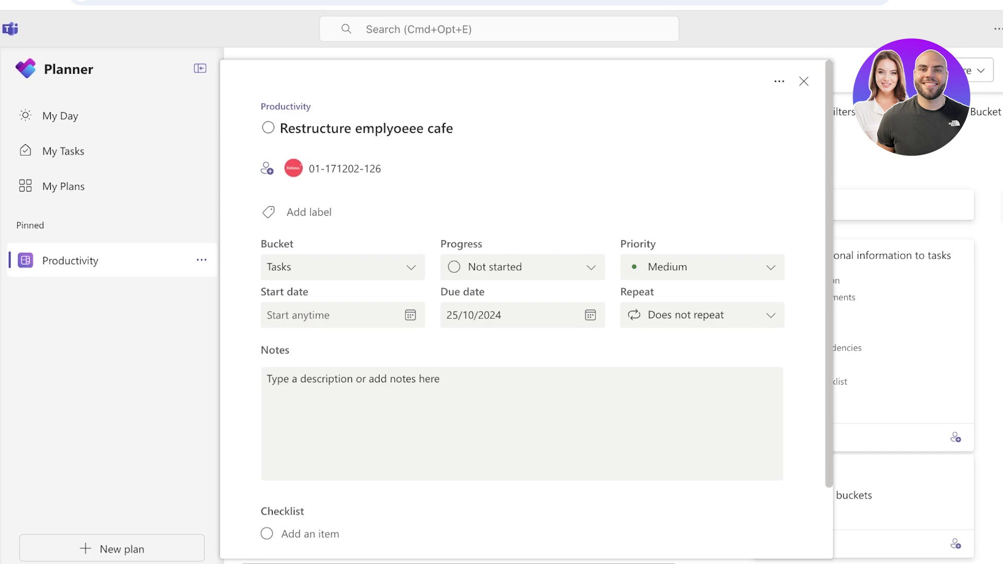
{"action": "scroll", "coordinate": [526, 309], "scroll_direction": "down", "scroll_amount": 1}
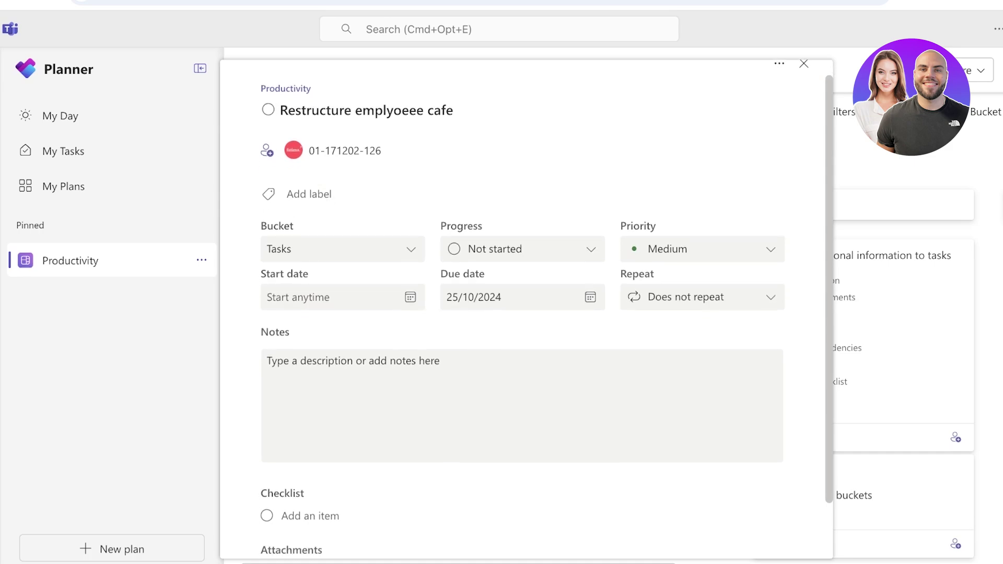
{"action": "left_click", "coordinate": [522, 249]}
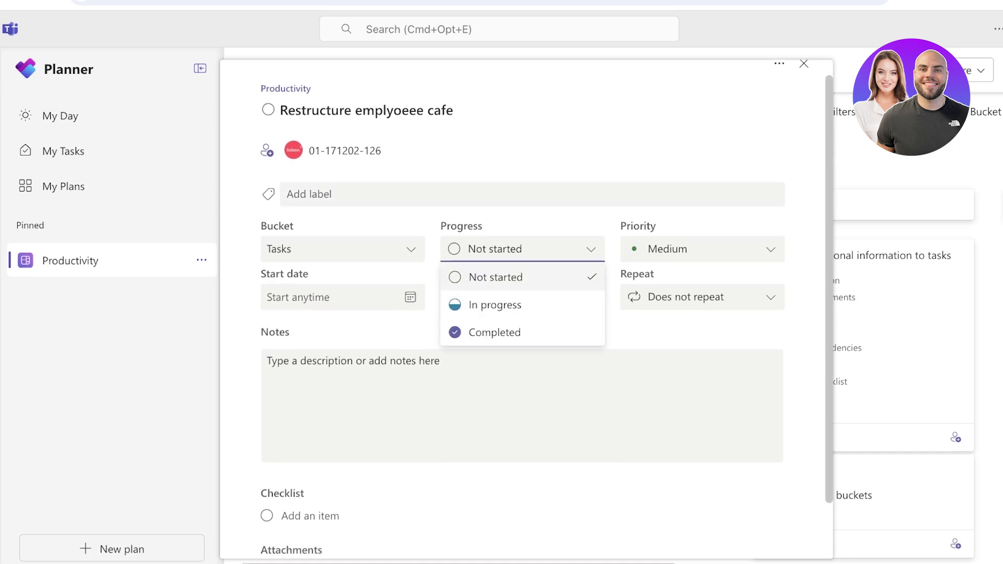
{"action": "left_click", "coordinate": [701, 248]}
{"action": "left_click", "coordinate": [674, 304]}
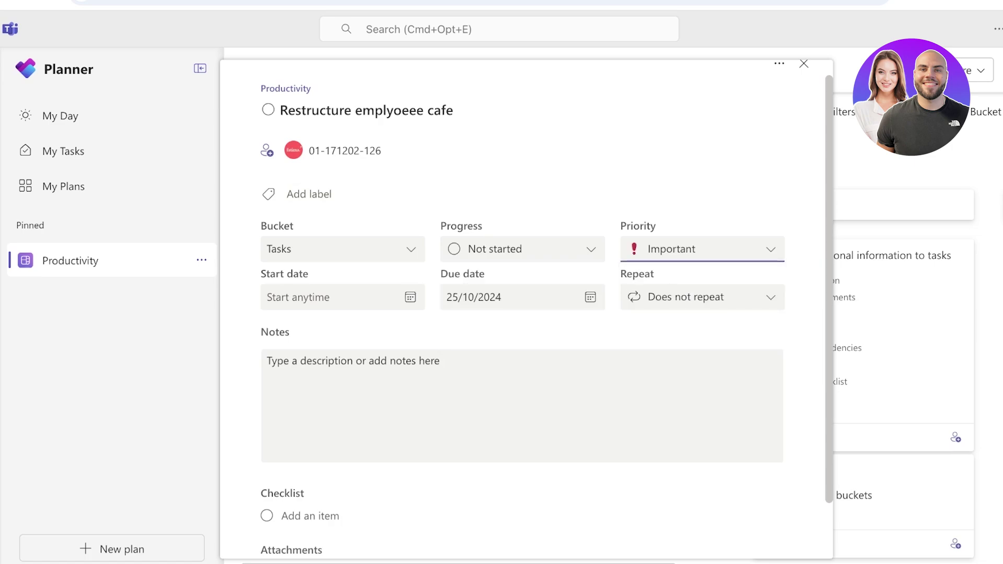
- Add the checklist item "find new snack vendor" to the cafe task
{"action": "scroll", "coordinate": [522, 313], "scroll_direction": "down", "scroll_amount": 2}
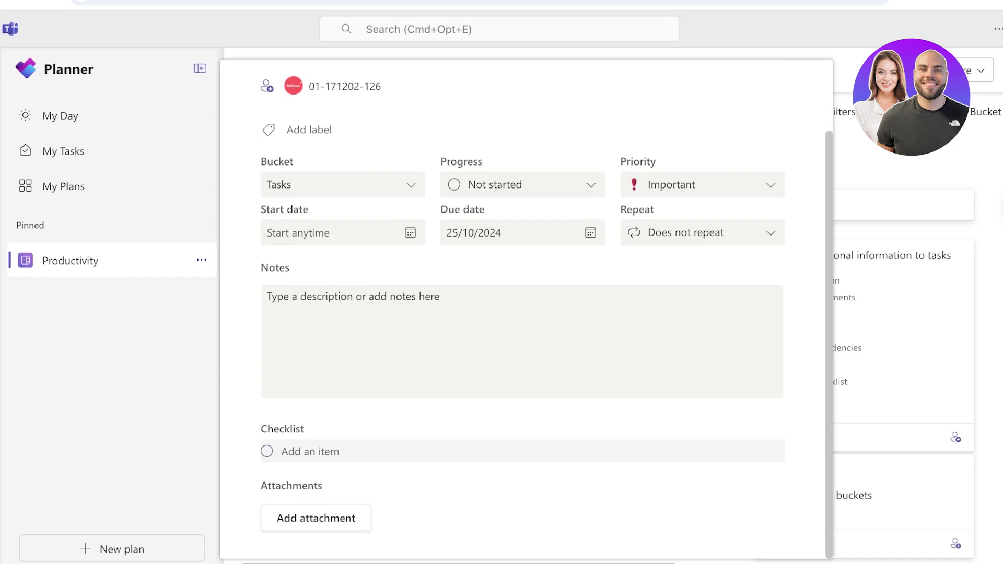
{"action": "scroll", "coordinate": [522, 314], "scroll_direction": "up", "scroll_amount": 3}
{"action": "scroll", "coordinate": [522, 314], "scroll_direction": "down", "scroll_amount": 3}
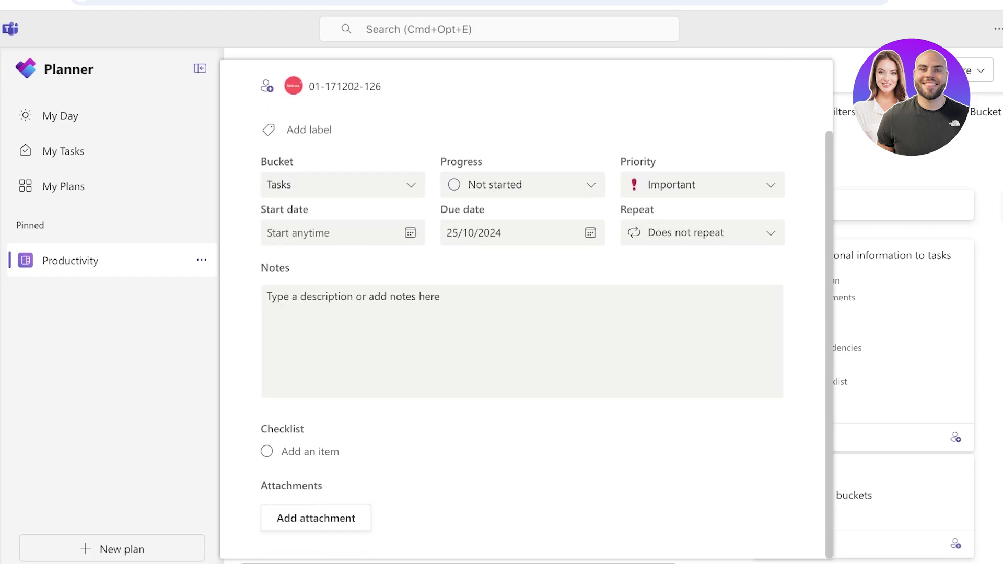
{"action": "type", "text": "find new snack vendor"}
{"action": "key", "text": "Return"}
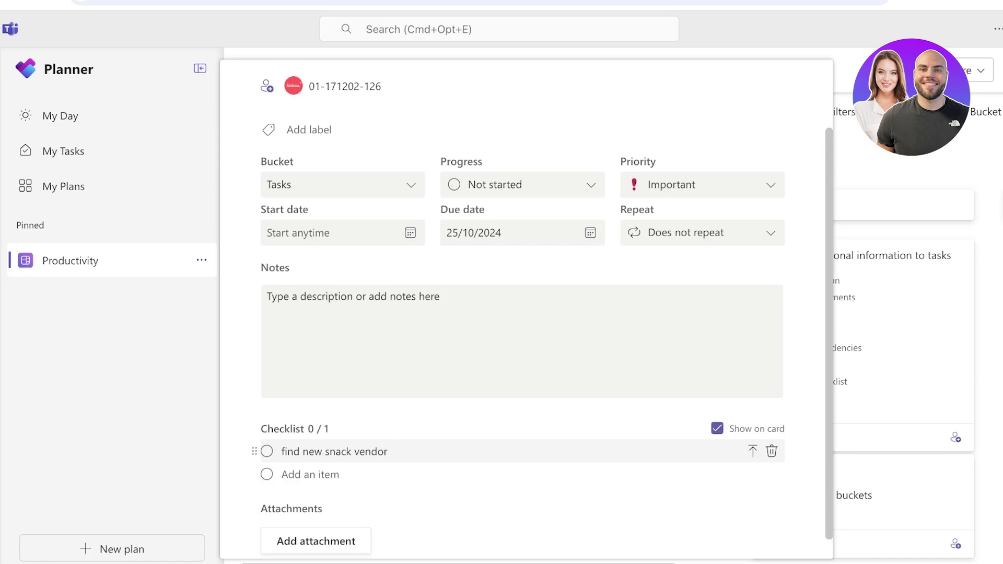
- Add two more checklist items to the cafe task: "find a new coffee shop vendor" and "contract new chairs"
{"action": "type", "text": "find a new v"}
{"action": "key", "text": "BackSpace"}
{"action": "type", "text": "coffee shop "}
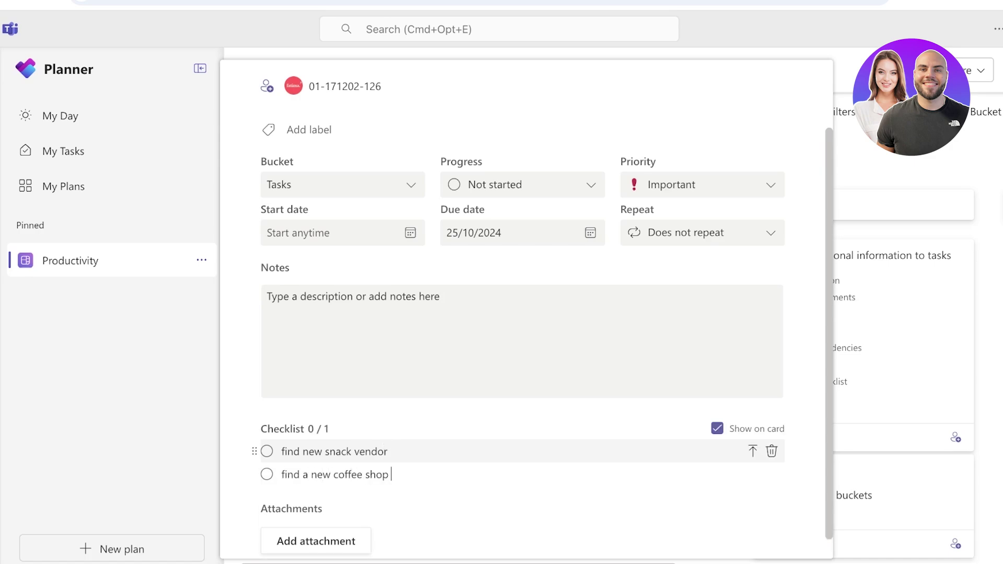
{"action": "type", "text": "vendor"}
{"action": "key", "text": "Return"}
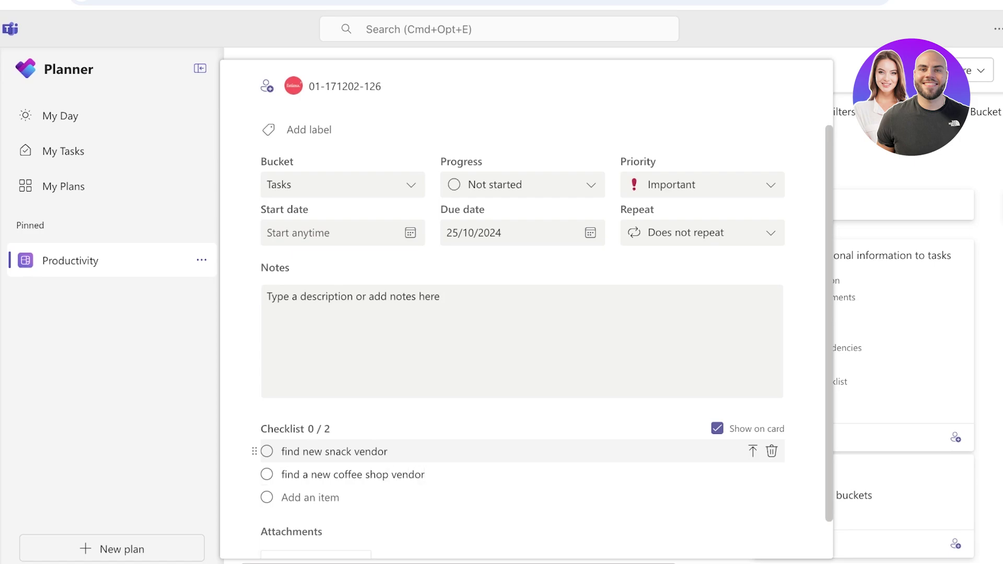
{"action": "type", "text": "contract new chairs"}
{"action": "key", "text": "Return"}
{"action": "scroll", "coordinate": [522, 428], "scroll_direction": "down", "scroll_amount": 2}
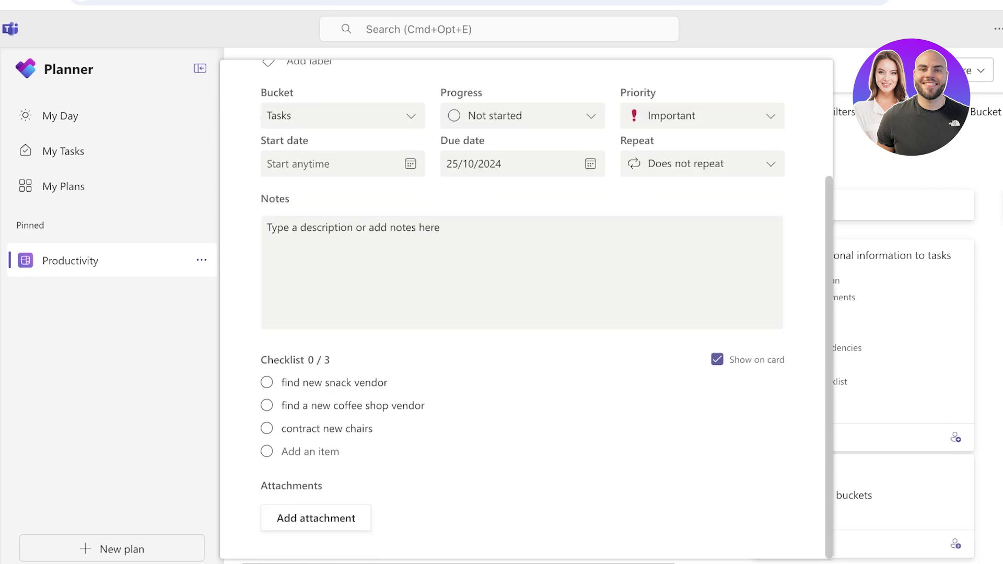
- Look over the cafe task's details and close them to return to the board
{"action": "scroll", "coordinate": [522, 408], "scroll_direction": "up", "scroll_amount": 4}
{"action": "scroll", "coordinate": [526, 308], "scroll_direction": "down", "scroll_amount": 1}
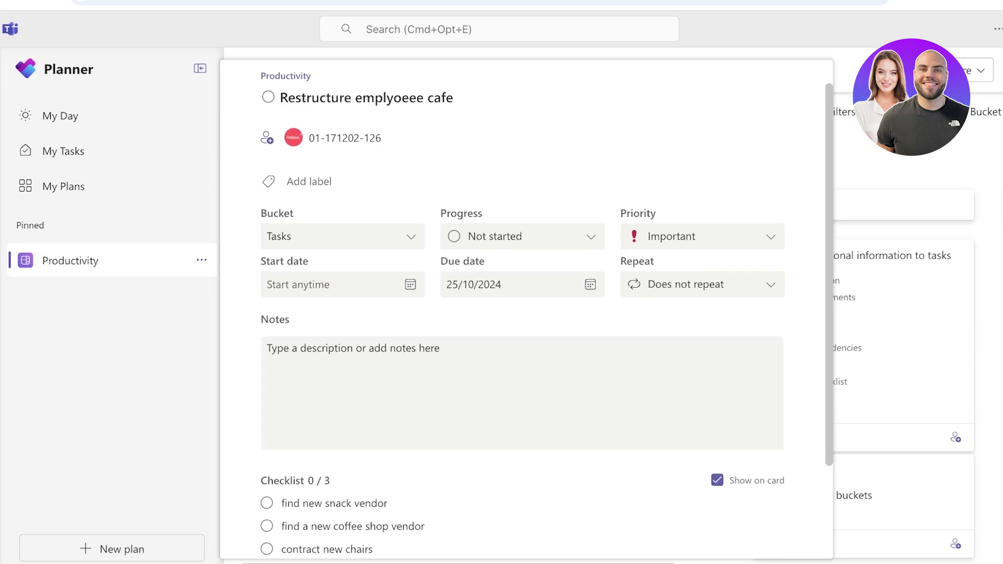
{"action": "key", "text": "Escape"}
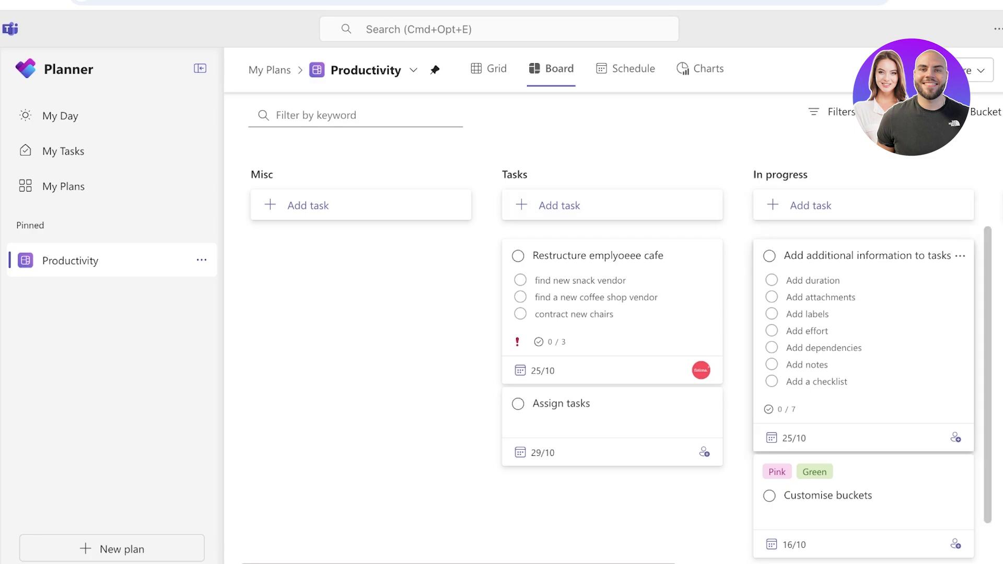
- Check off all three checklist items on the "Restructure emplyoeee cafe" card and mark the task complete
{"action": "left_click", "coordinate": [519, 280]}
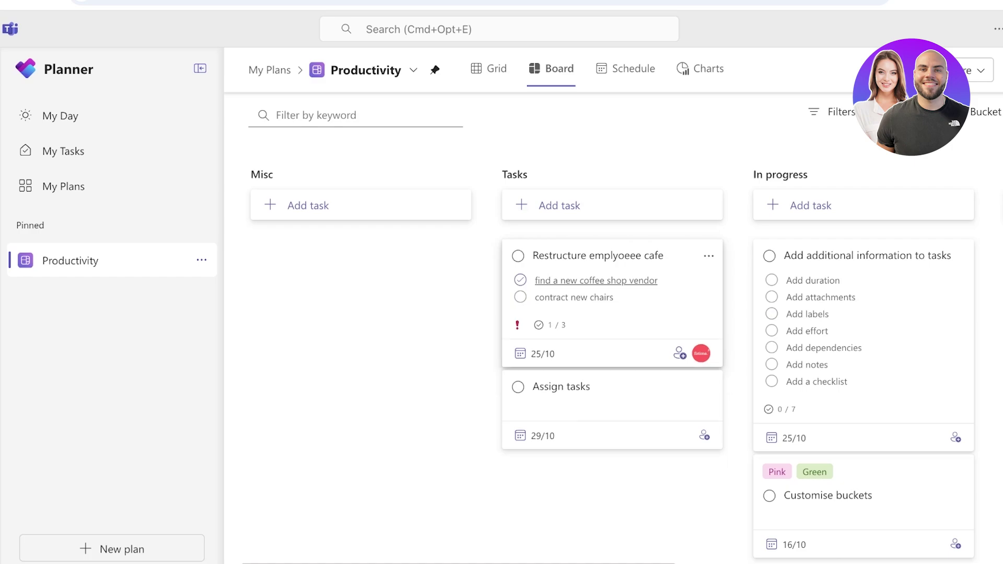
{"action": "left_click", "coordinate": [520, 280]}
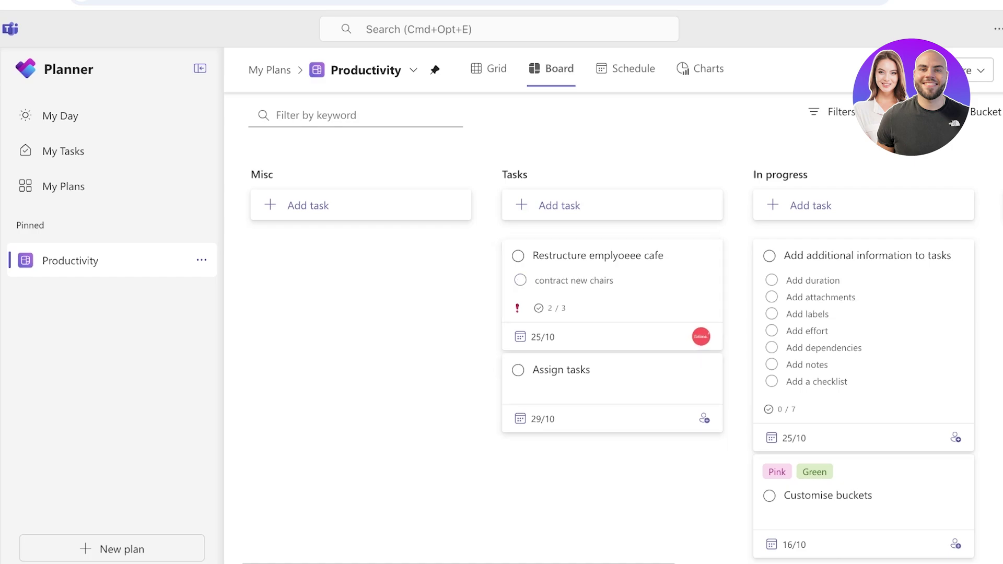
{"action": "left_click", "coordinate": [520, 280]}
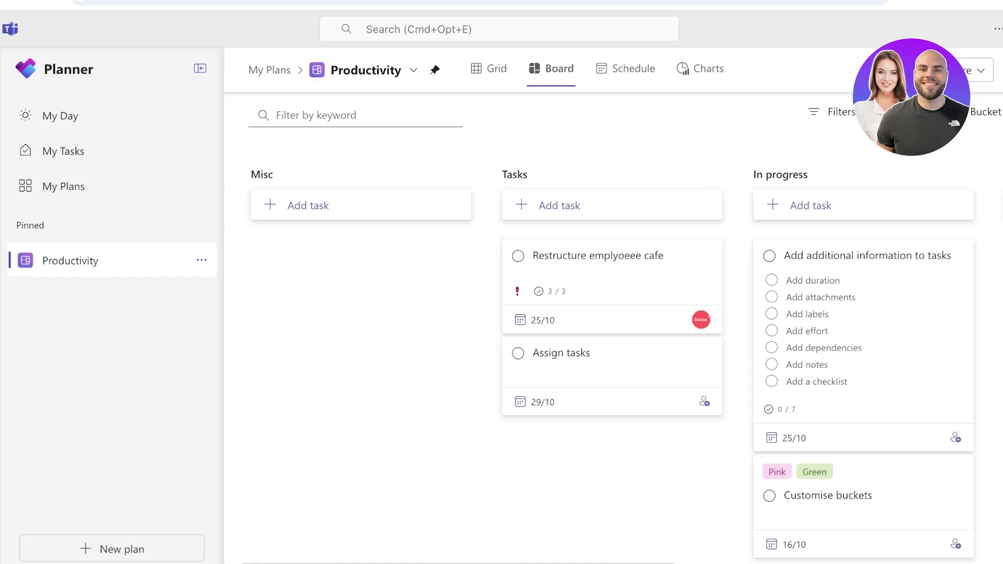
{"action": "left_click", "coordinate": [517, 256]}
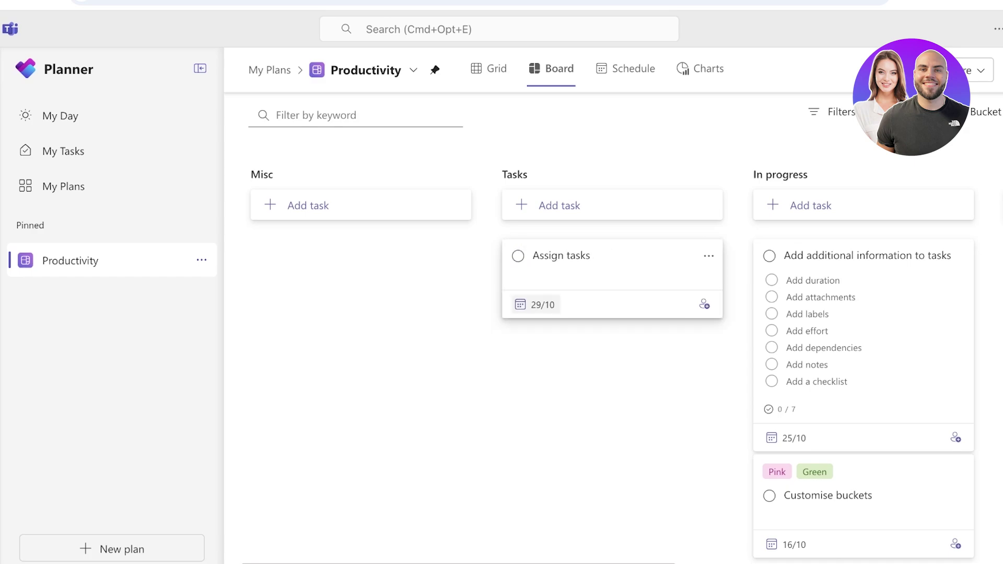
- Delete the "Create a Plan" task from the Completed bucket
{"action": "scroll", "coordinate": [611, 366], "scroll_direction": "right", "scroll_amount": 10}
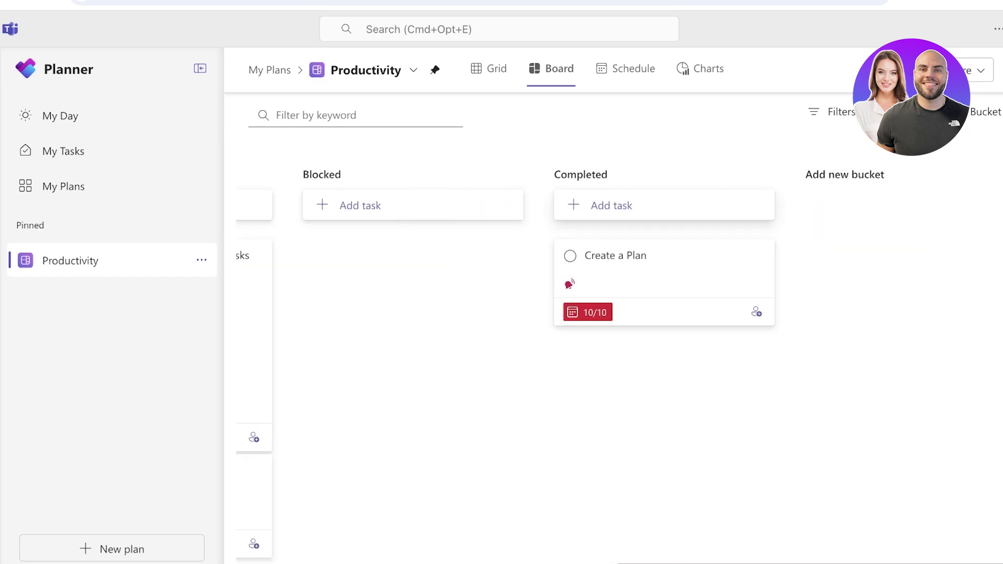
{"action": "left_click", "coordinate": [761, 256]}
{"action": "left_click", "coordinate": [672, 416]}
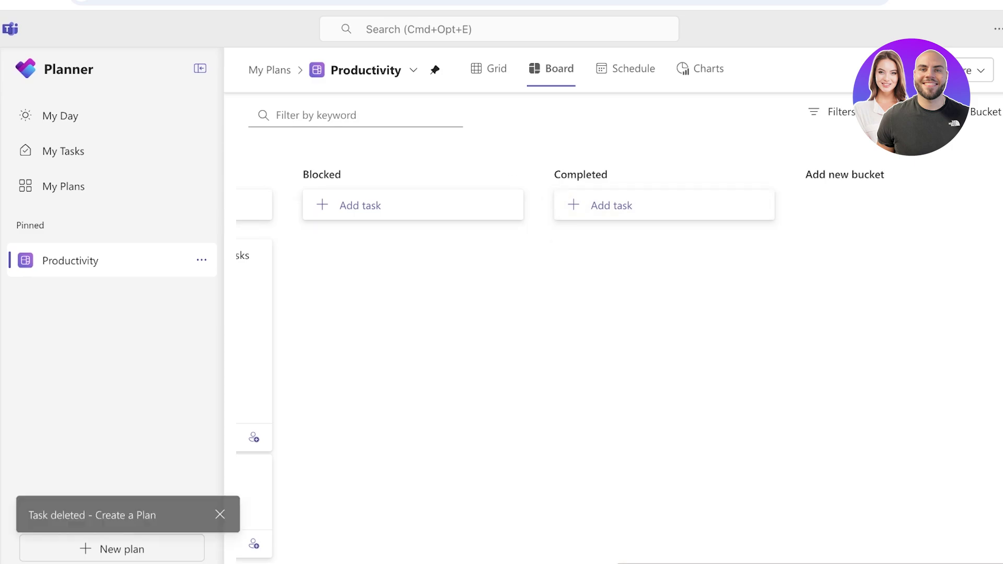
- Add Completed to the board's progress filter alongside Not started and In progress
{"action": "left_click", "coordinate": [840, 111]}
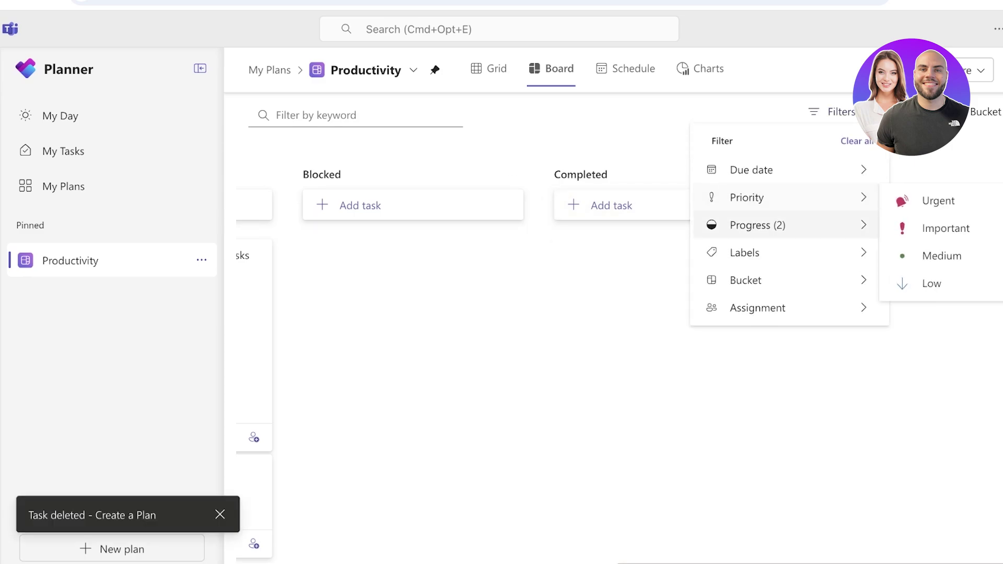
{"action": "mouse_move", "coordinate": [757, 225]}
{"action": "key", "text": "Escape"}
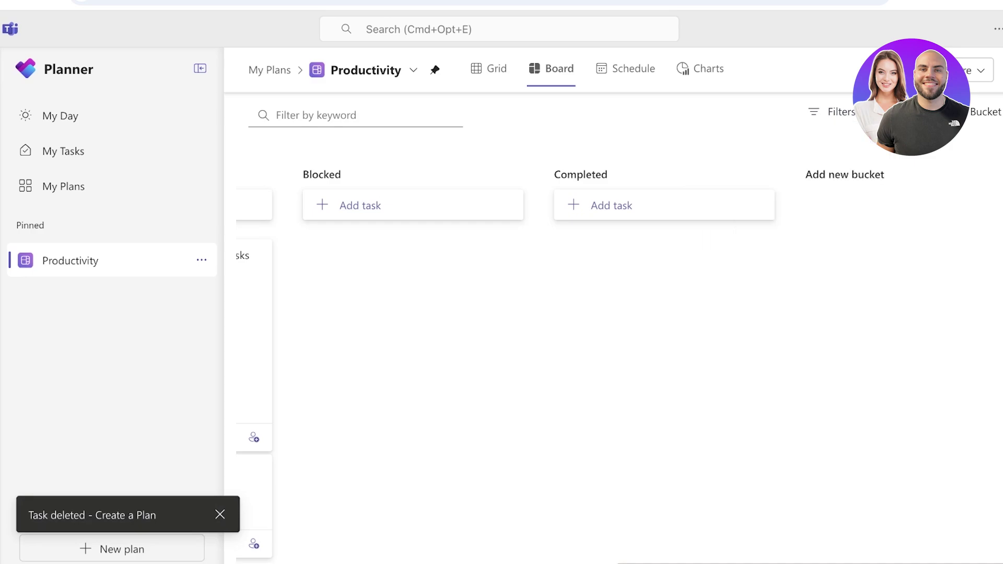
{"action": "left_click", "coordinate": [840, 111]}
{"action": "mouse_move", "coordinate": [758, 226]}
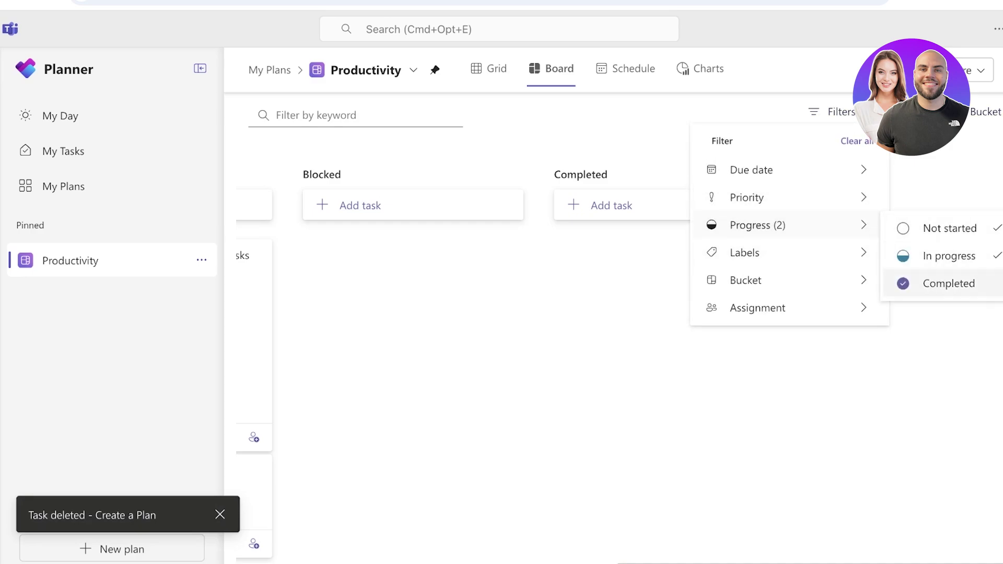
{"action": "key", "text": "Escape"}
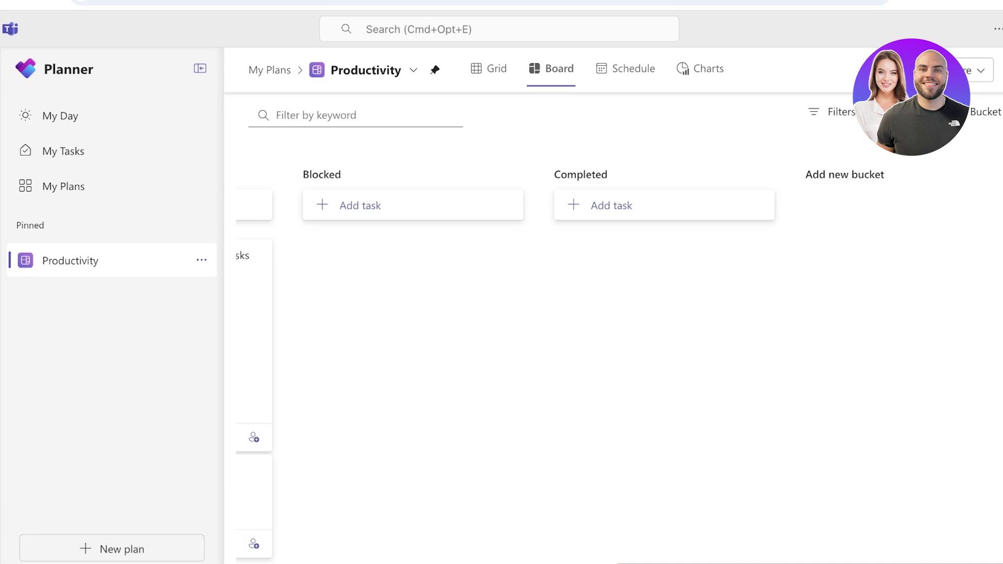
{"action": "scroll", "coordinate": [619, 366], "scroll_direction": "left", "scroll_amount": 10}
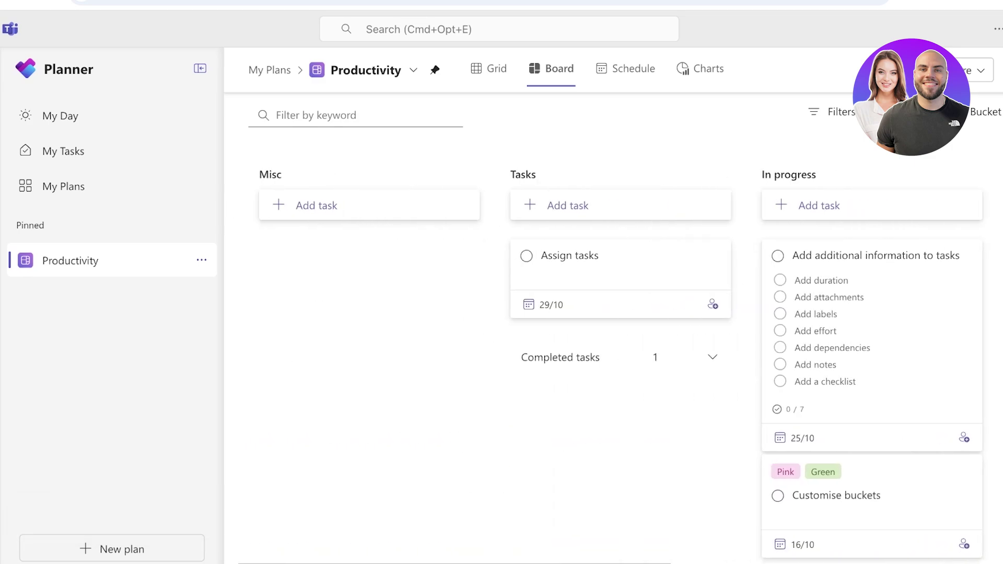
- Move the "Add additional information to tasks" card from the In progress bucket to the Completed bucket
{"action": "scroll", "coordinate": [619, 366], "scroll_direction": "right", "scroll_amount": 6}
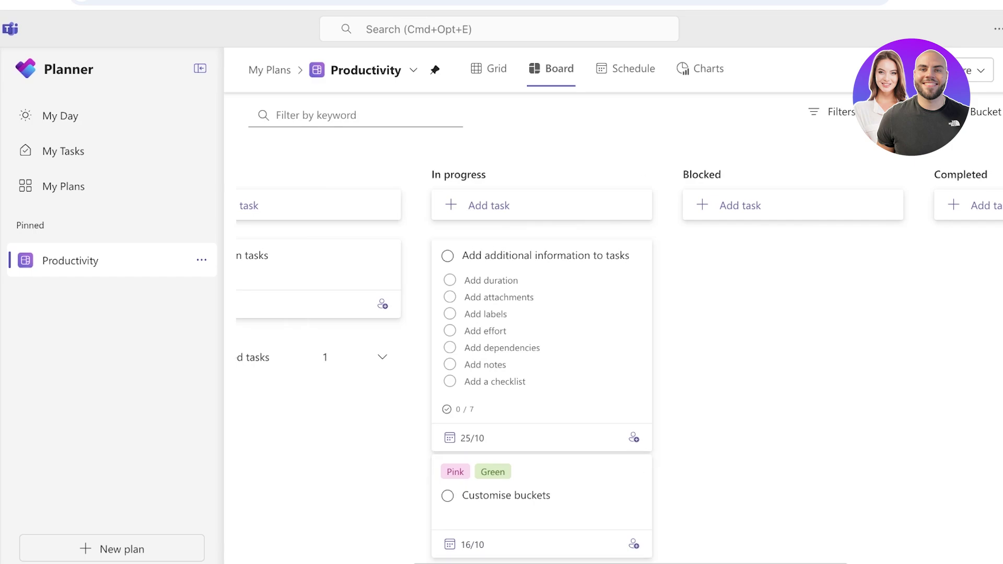
{"action": "scroll", "coordinate": [544, 391], "scroll_direction": "down", "scroll_amount": 1}
{"action": "scroll", "coordinate": [619, 366], "scroll_direction": "right", "scroll_amount": 4}
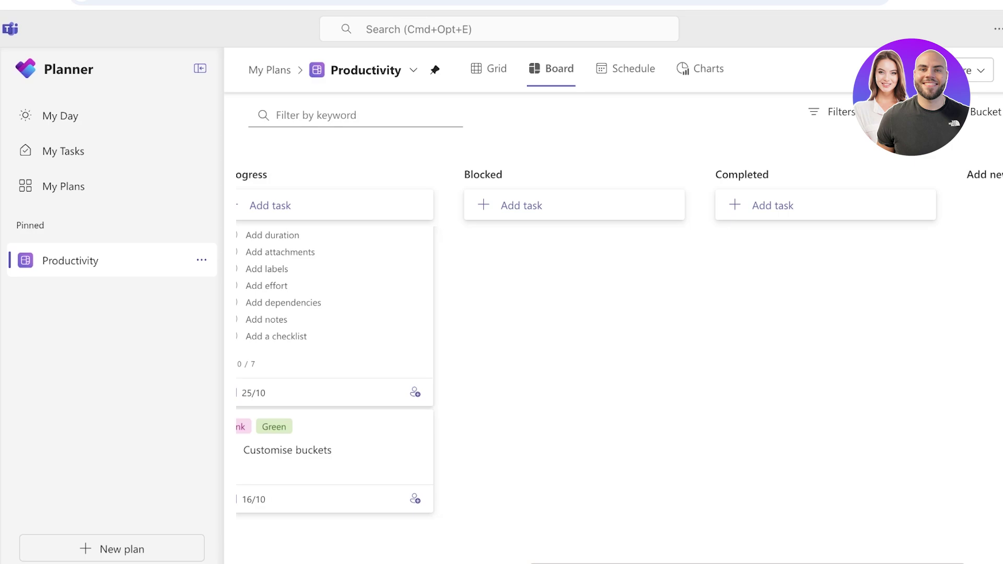
{"action": "left_click_drag", "start_coordinate": [283, 303], "coordinate": [833, 345]}
{"action": "left_click_drag", "start_coordinate": [834, 293], "coordinate": [834, 295]}
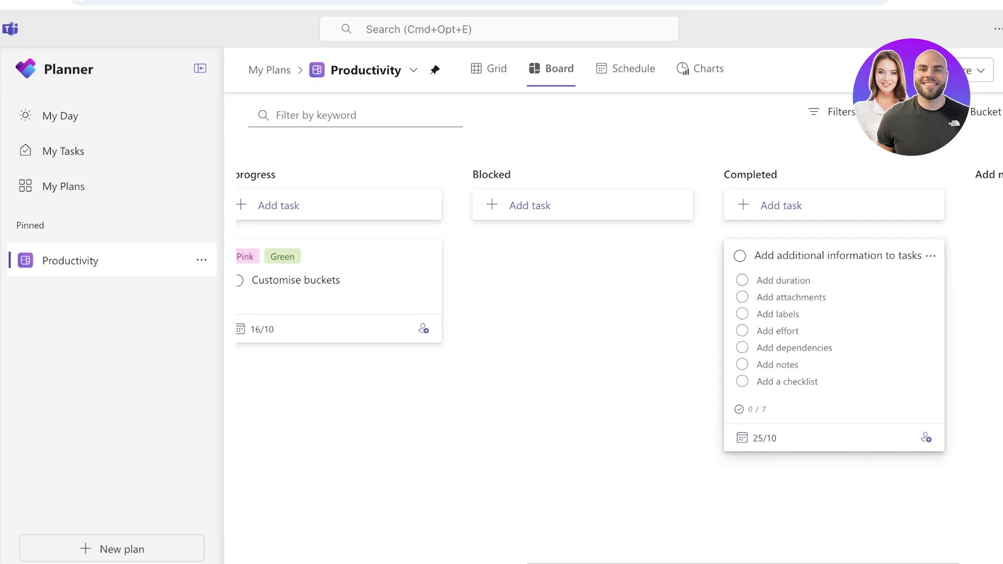
- View the Productivity plan's tasks as a grid and on the October 2024 monthly schedule
{"action": "left_click", "coordinate": [488, 68]}
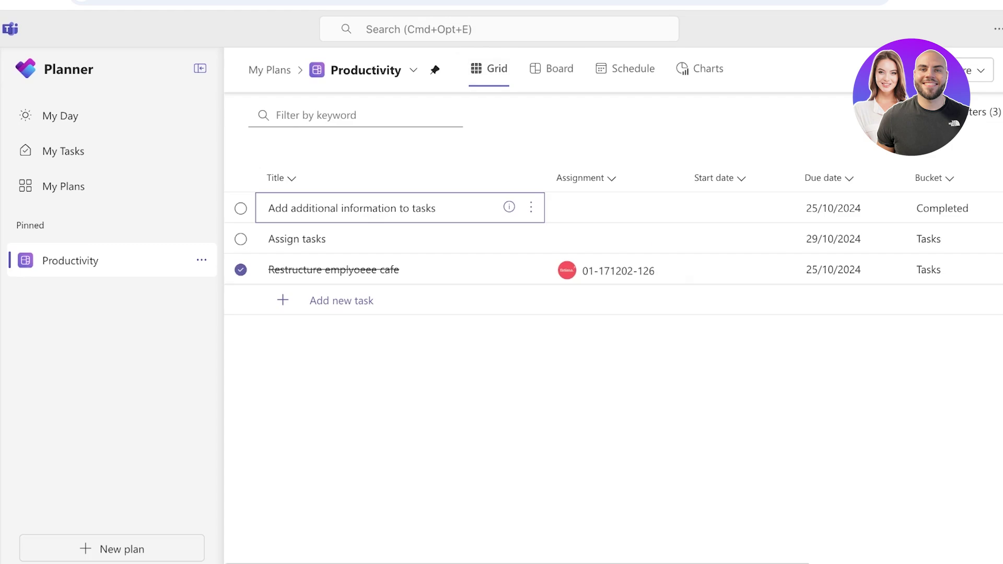
{"action": "left_click", "coordinate": [625, 68]}
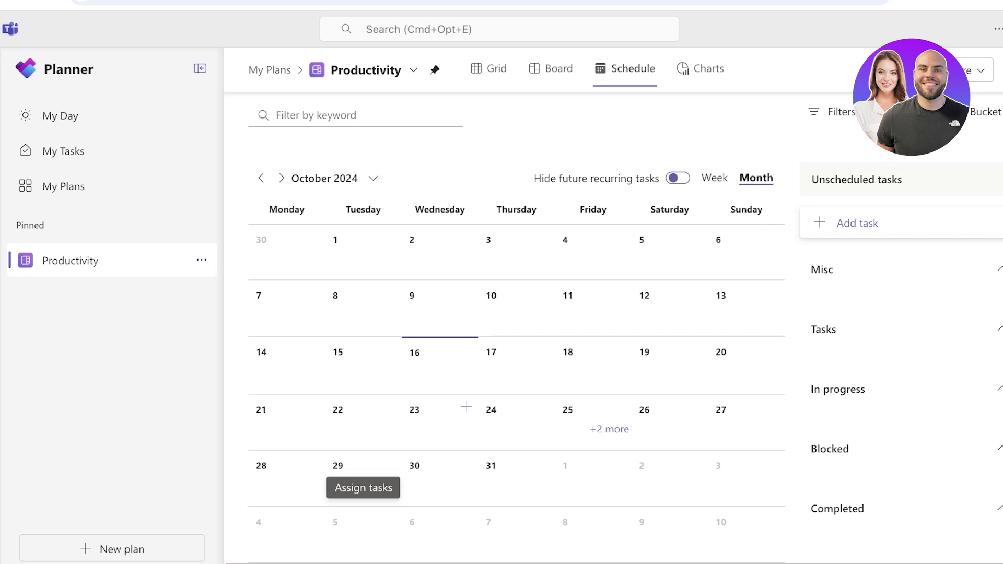
{"action": "left_click", "coordinate": [619, 349]}
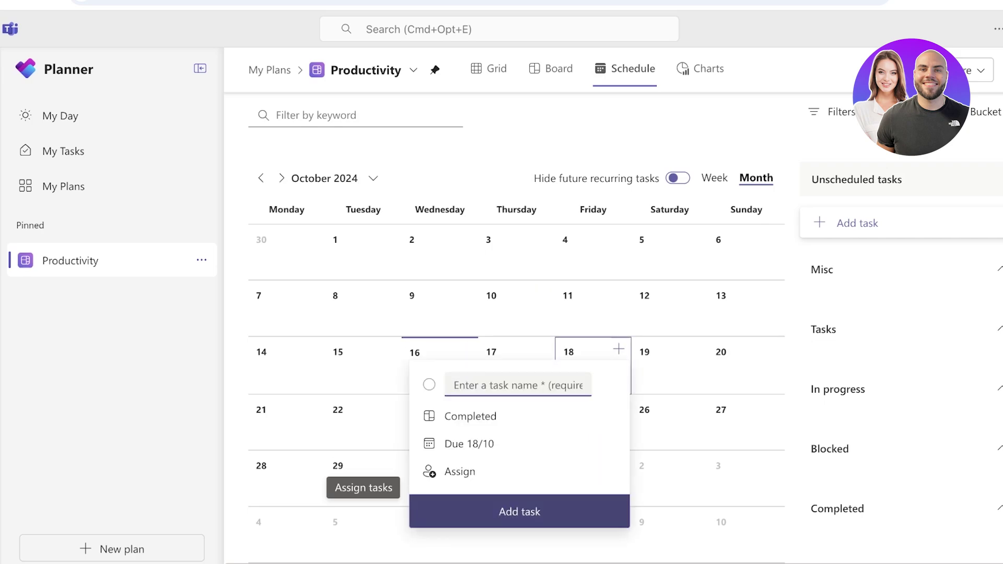
{"action": "left_click", "coordinate": [746, 365]}
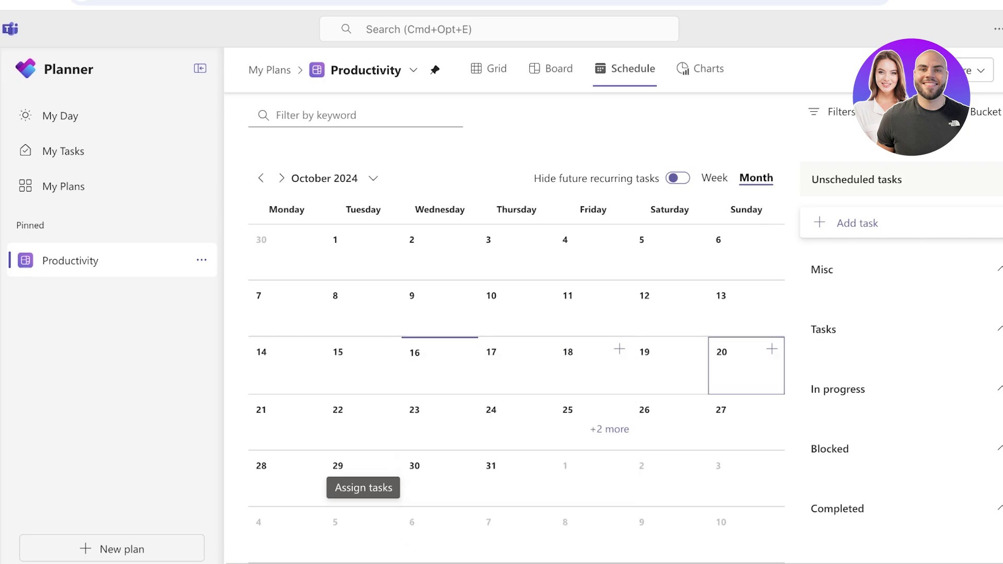
{"action": "left_click", "coordinate": [696, 407]}
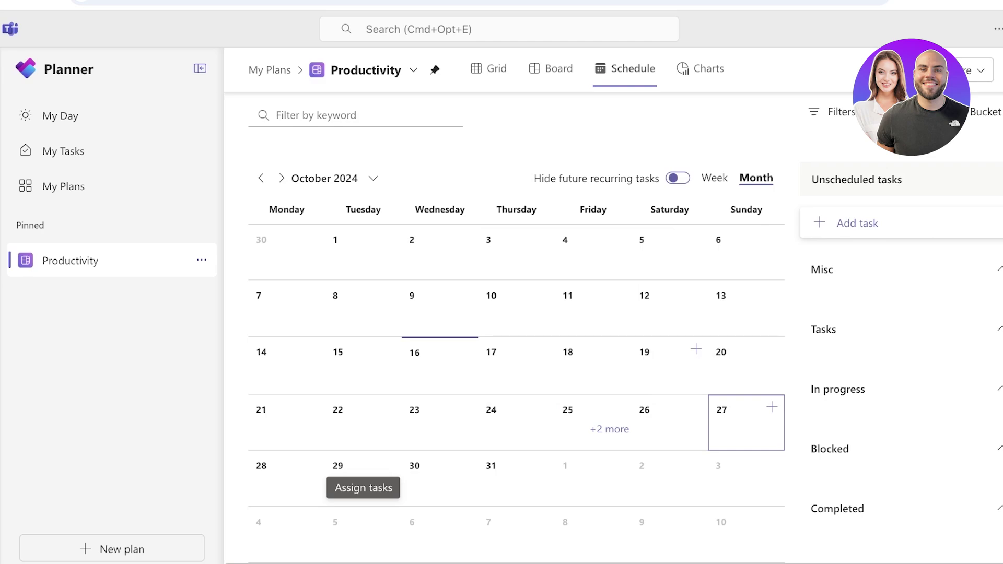
{"action": "scroll", "coordinate": [901, 389], "scroll_direction": "down", "scroll_amount": 1}
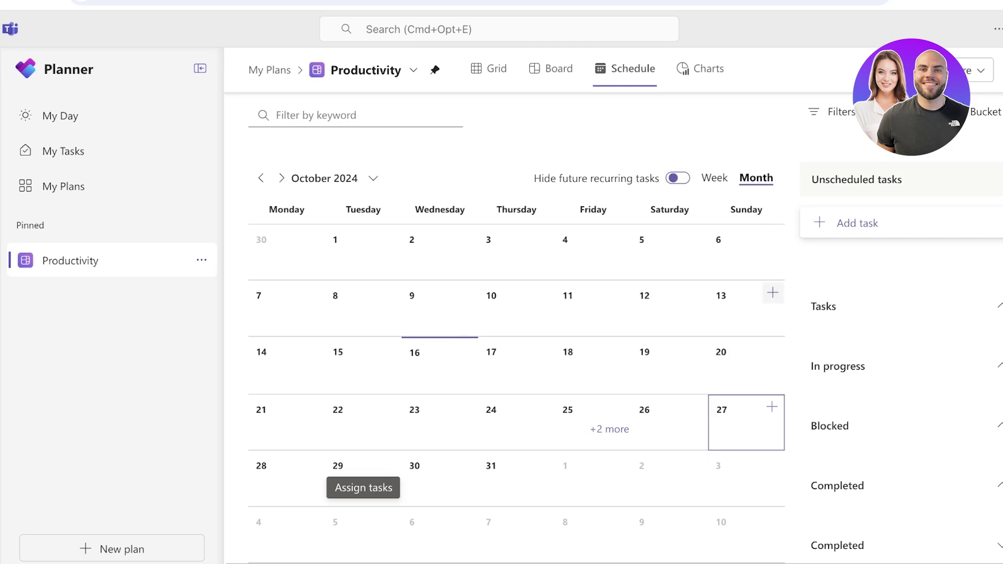
{"action": "left_click", "coordinate": [771, 407]}
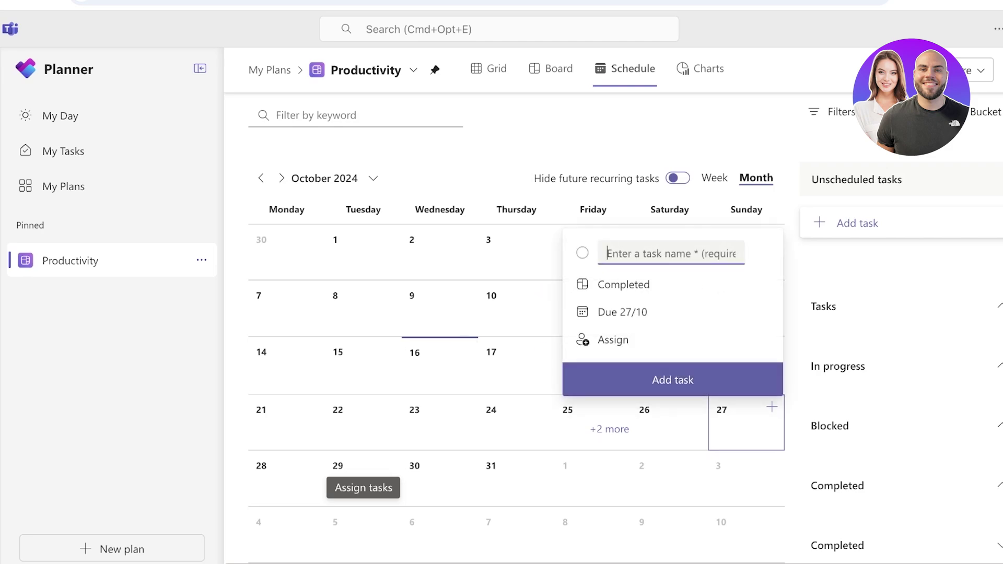
{"action": "type", "text": "h"}
{"action": "key", "text": "BackSpace"}
{"action": "key", "text": "Escape"}
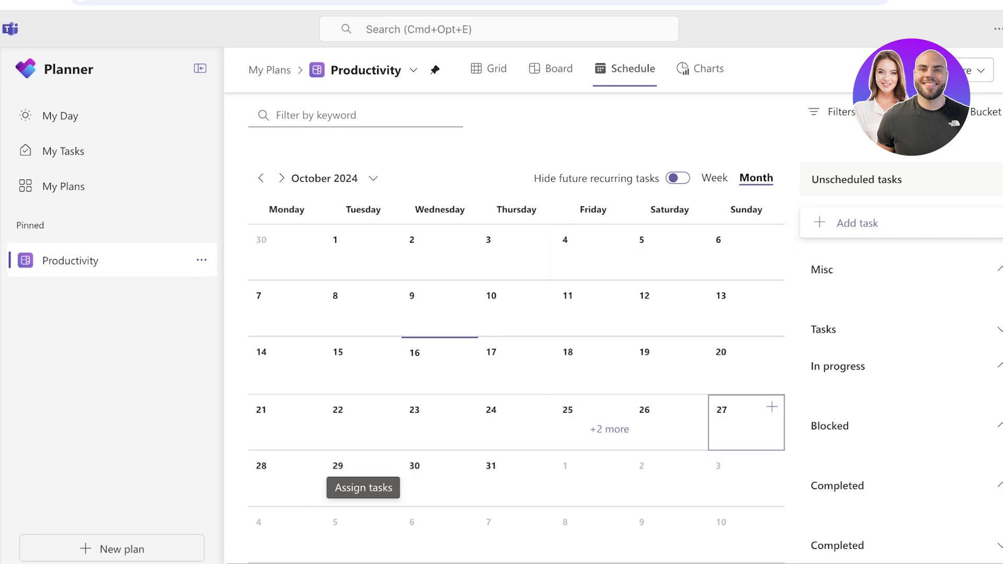
{"action": "left_click", "coordinate": [856, 223]}
{"action": "key", "text": "Escape"}
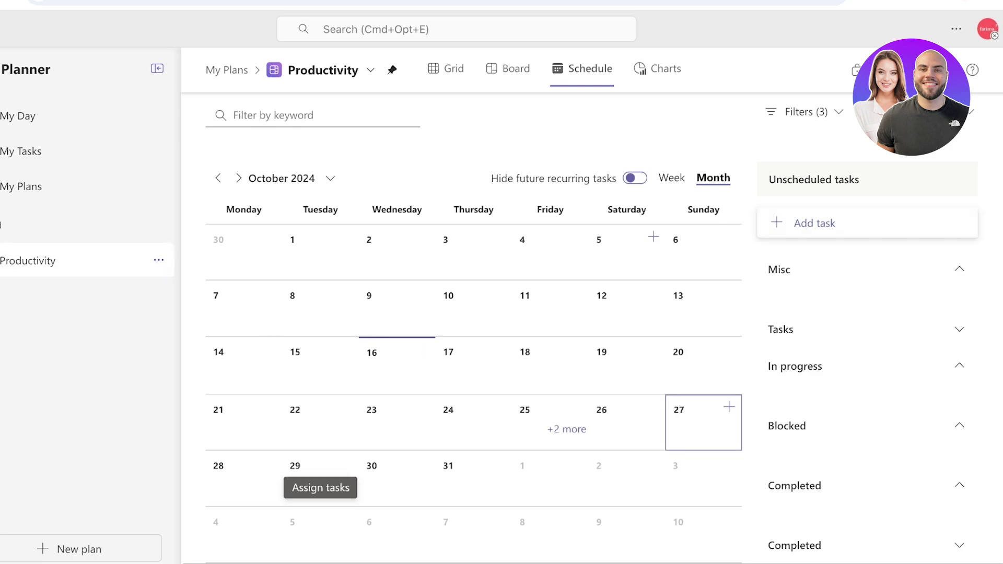
- Review the tasks assigned to you in My Tasks and the daily list in My Day
{"action": "left_click", "coordinate": [21, 151]}
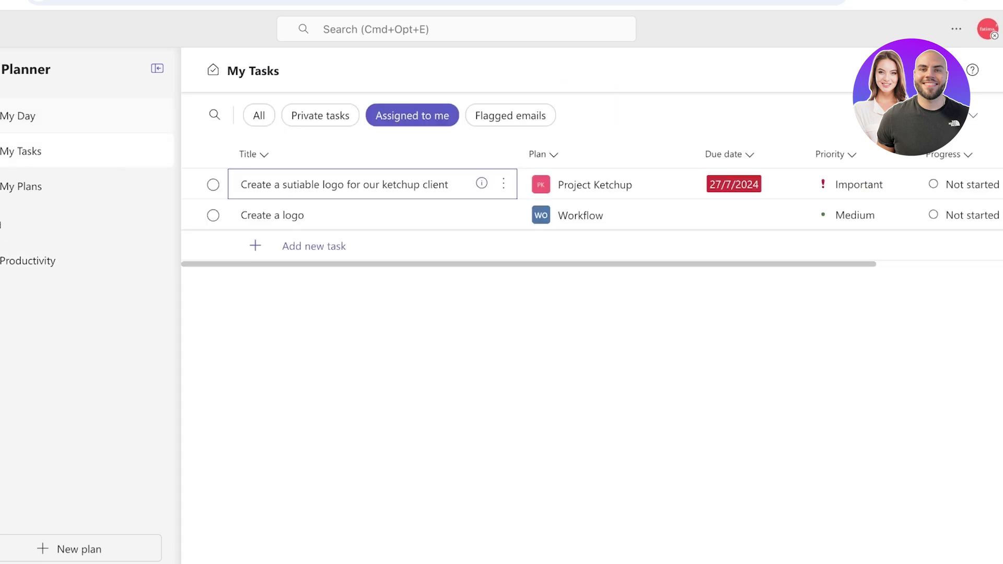
{"action": "left_click", "coordinate": [18, 115]}
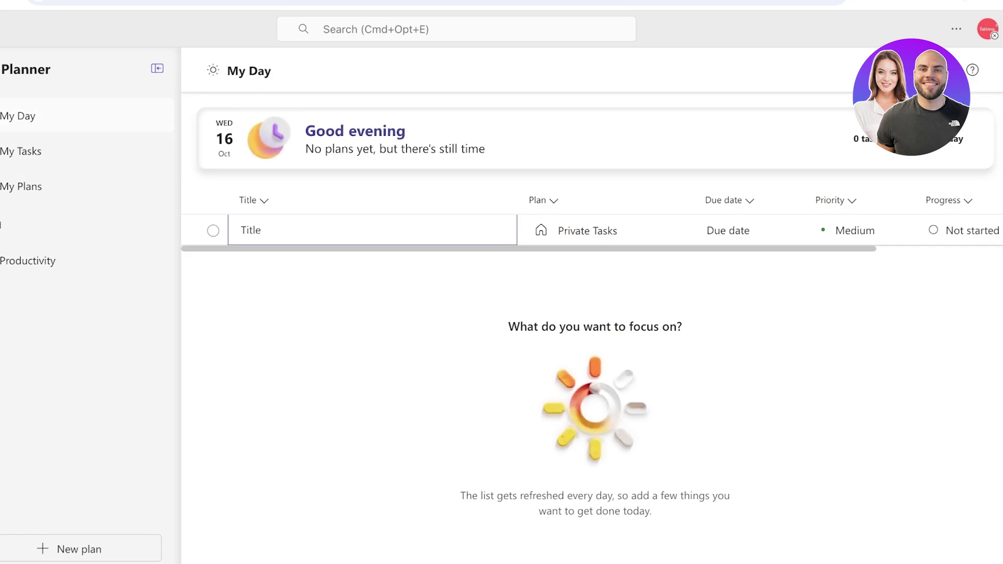
{"action": "key", "text": "Escape"}
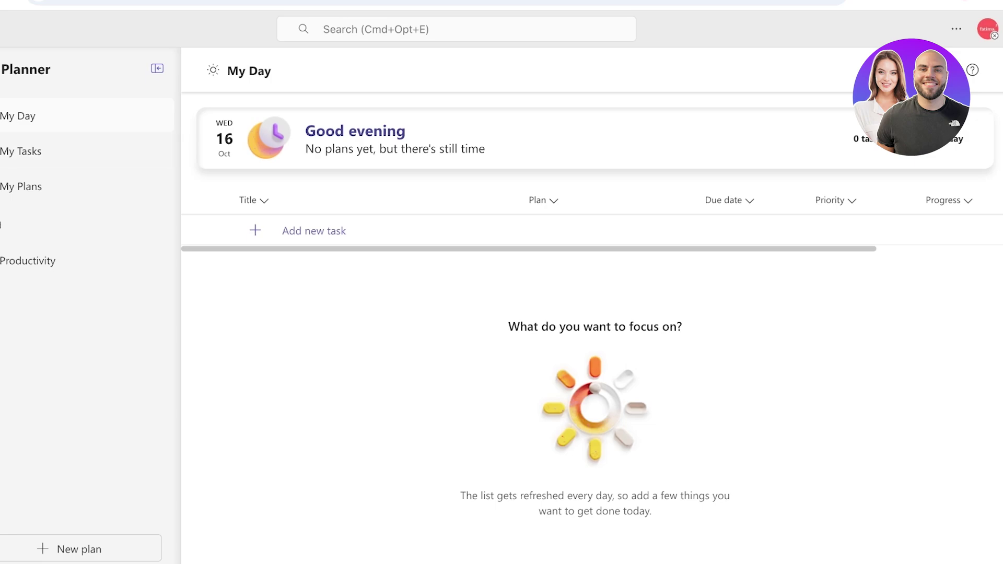
{"action": "left_click", "coordinate": [21, 151]}
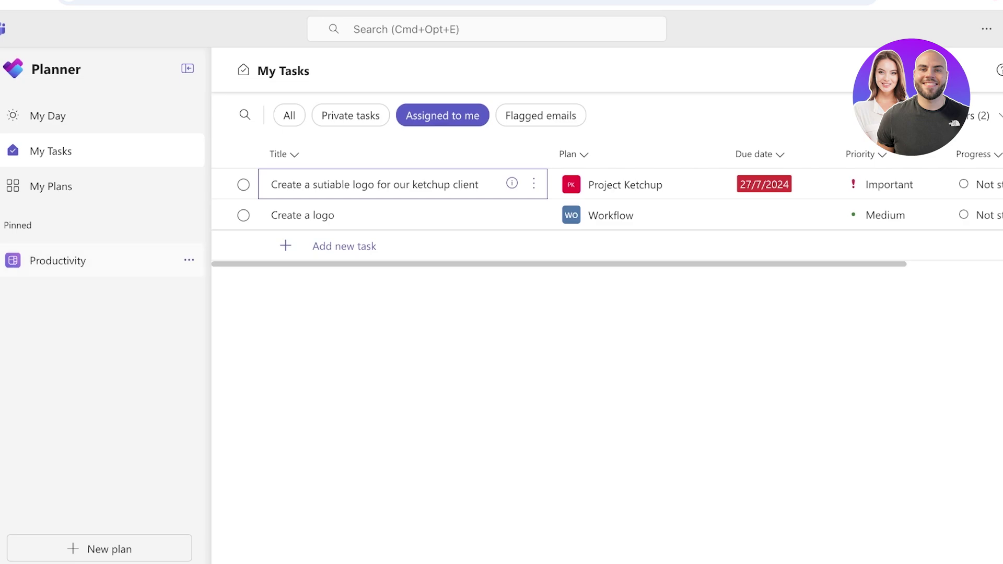
{"action": "left_click", "coordinate": [99, 548]}
{"action": "scroll", "coordinate": [572, 308], "scroll_direction": "down", "scroll_amount": 2}
{"action": "scroll", "coordinate": [664, 290], "scroll_direction": "up", "scroll_amount": 2}
{"action": "key", "text": "Escape"}
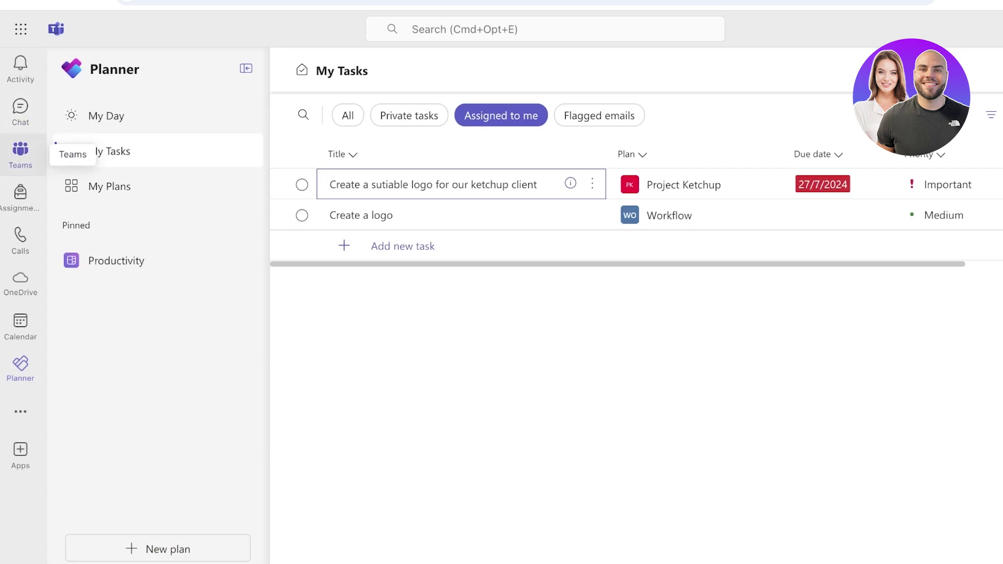
- Look at the General channel of the Clay Sclupting 2024 team and at the Teams chats
{"action": "left_click", "coordinate": [20, 152]}
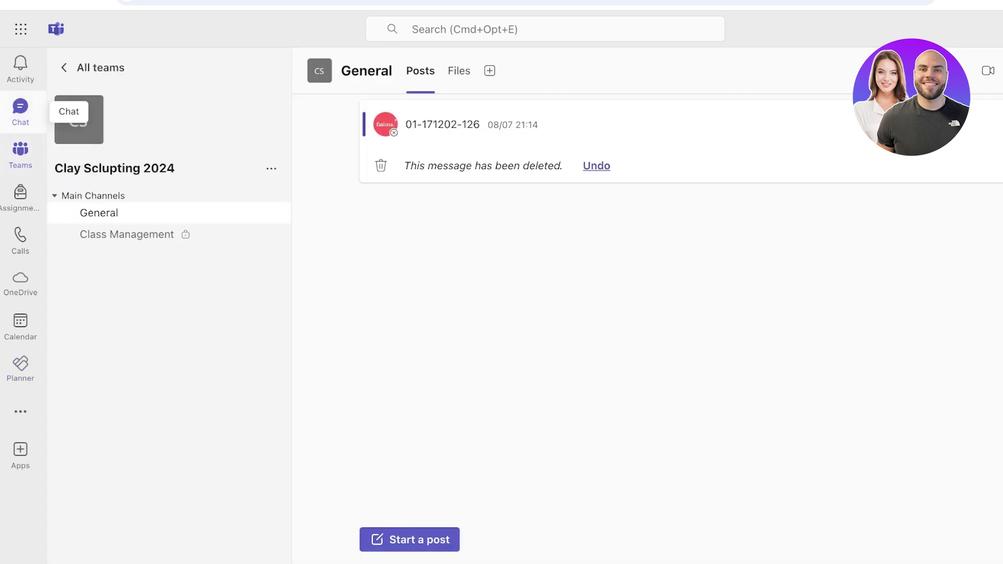
{"action": "left_click", "coordinate": [21, 109]}
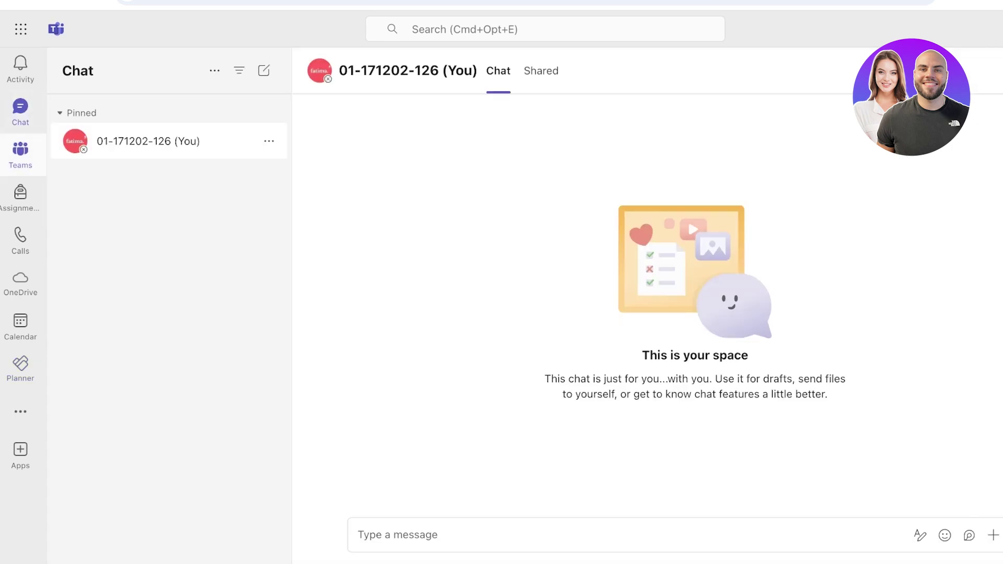